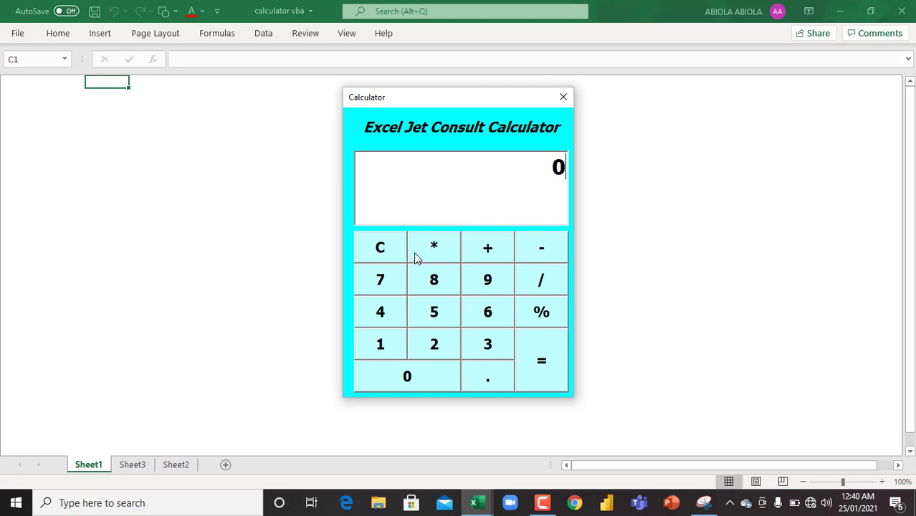
# Step: Multiply 7 by 7 on the calculator to get 49
pyautogui.click(385, 286)
pyautogui.click(444, 244)
pyautogui.click(378, 280)
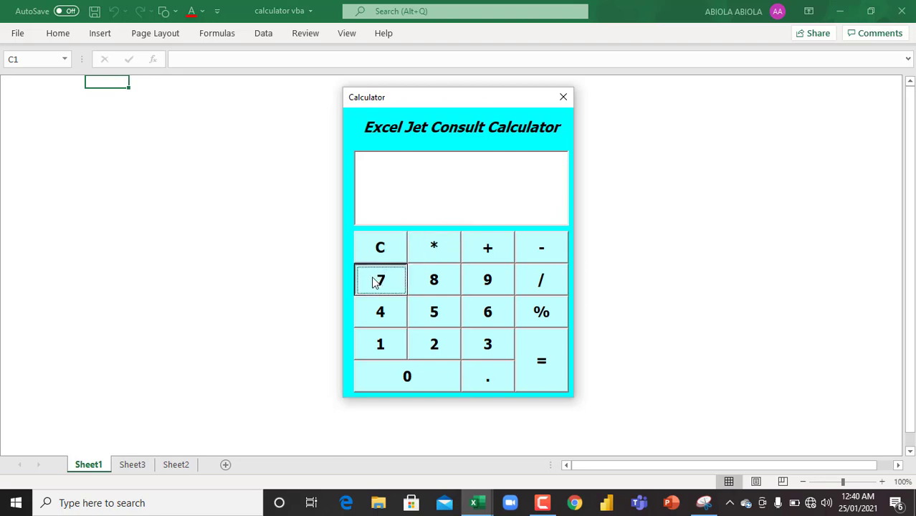
pyautogui.click(543, 366)
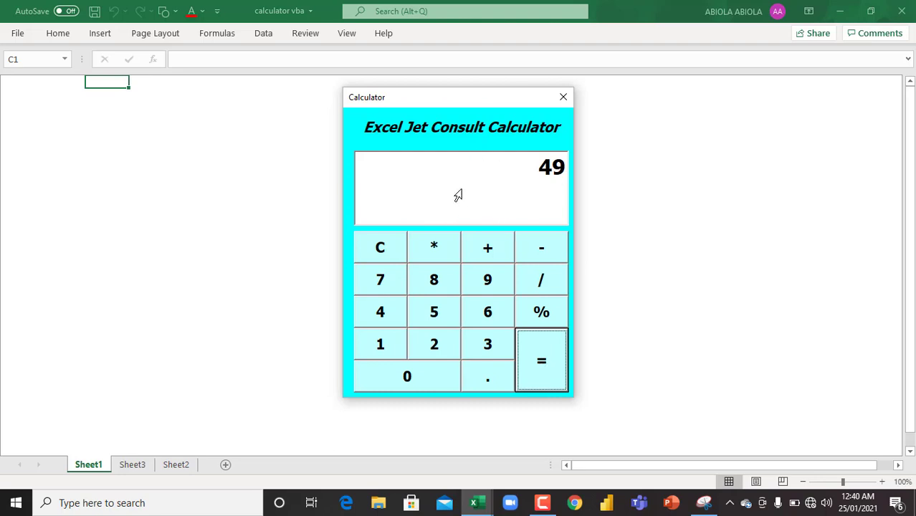
# Step: Clear the display, then add 5 plus 5 to get 10
pyautogui.click(393, 248)
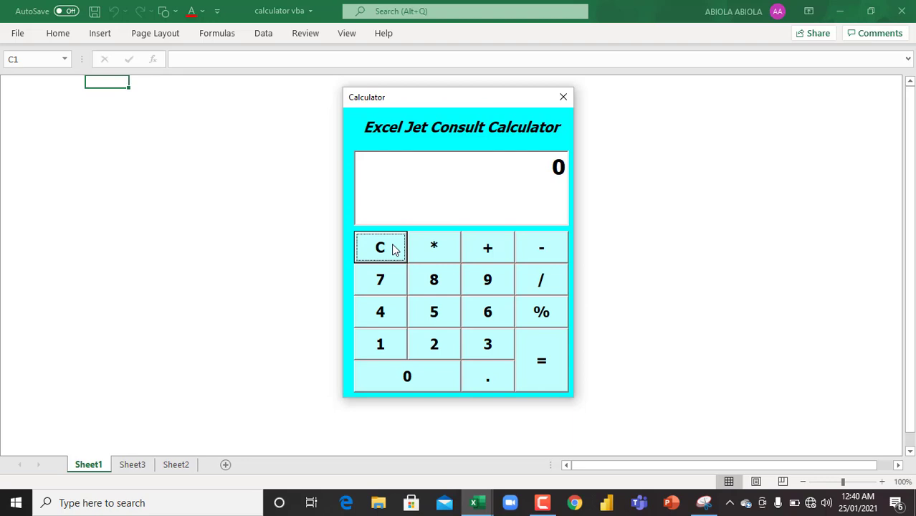
pyautogui.click(423, 311)
pyautogui.click(487, 253)
pyautogui.click(436, 312)
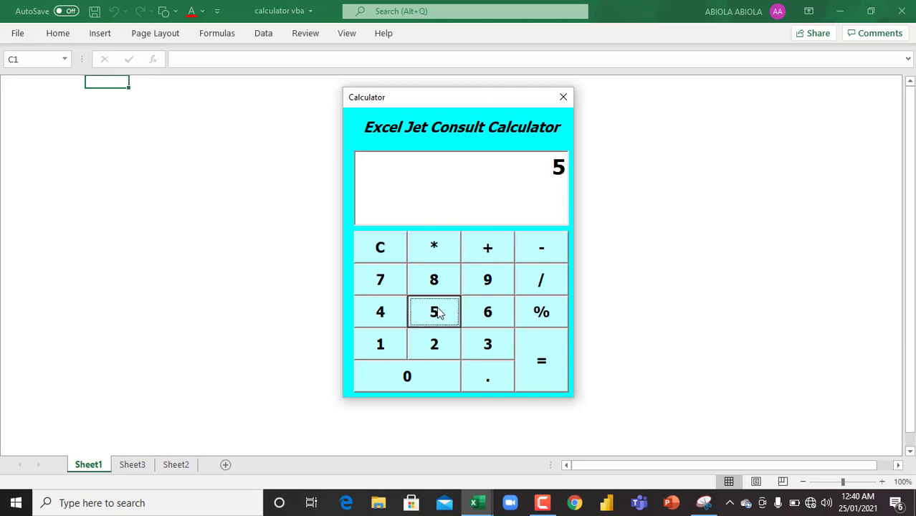
pyautogui.click(543, 361)
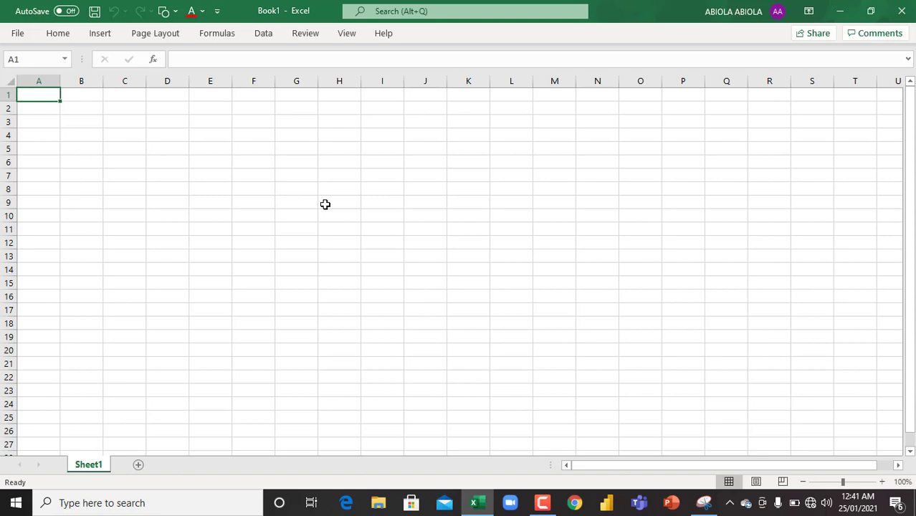
# Step: Open the Visual Basic editor for Book1 with Alt+F11
pyautogui.hotkey('alt', 'F11')
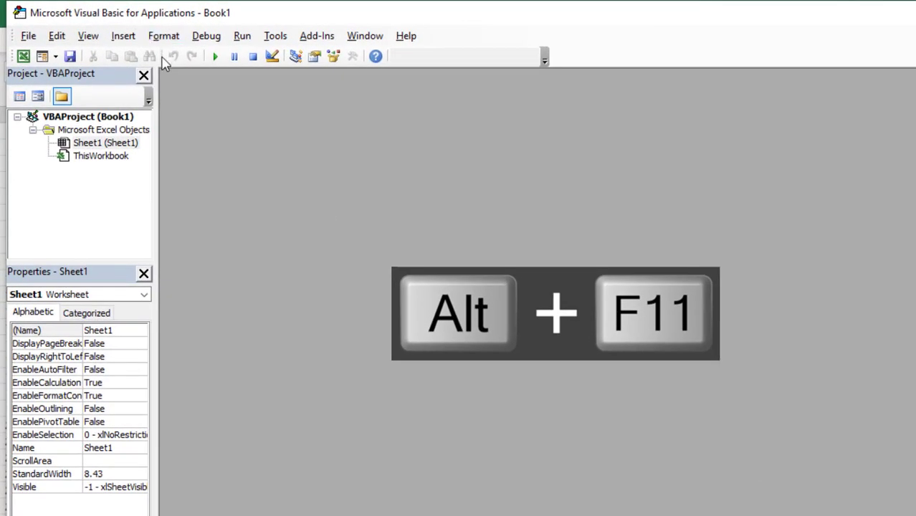
# Step: Insert UserForm1, move the Toolbox aside, and widen the form and stretch it to height 312
pyautogui.click(121, 40)
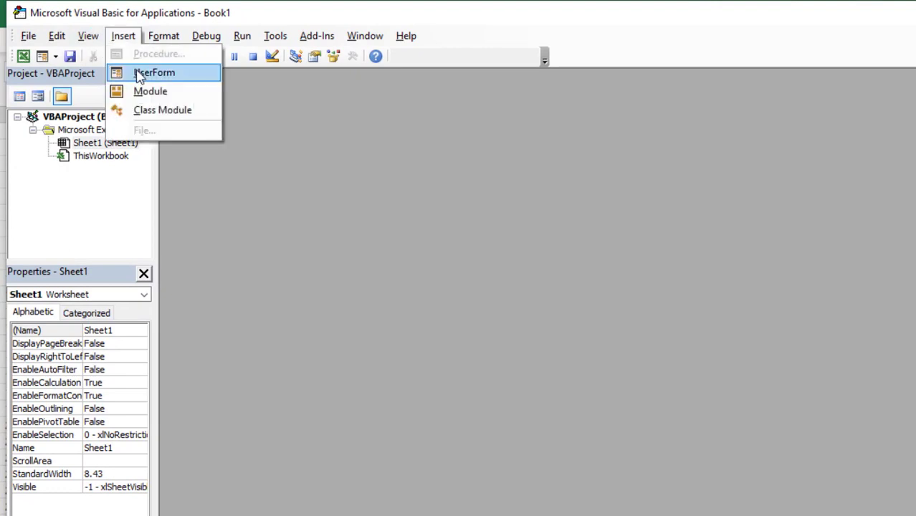
pyautogui.click(145, 73)
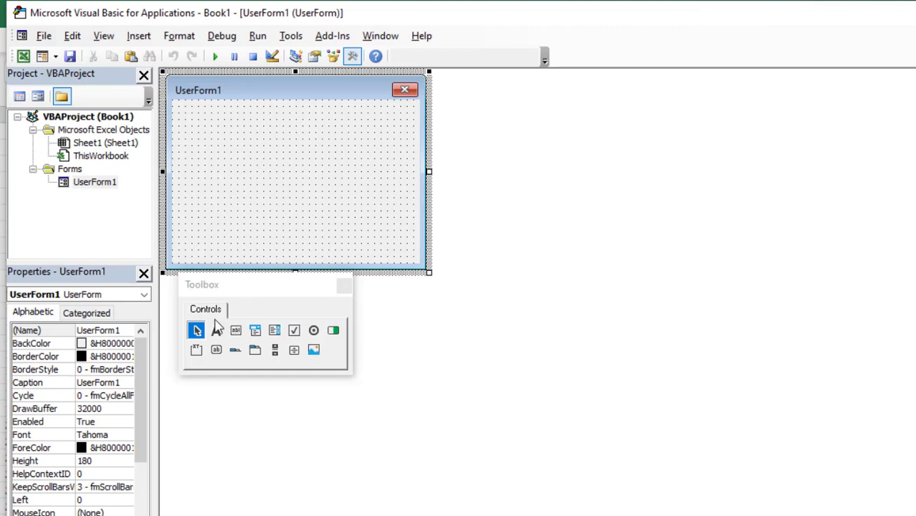
pyautogui.moveTo(260, 295); pyautogui.dragTo(726, 225)
pyautogui.moveTo(429, 171); pyautogui.dragTo(521, 168)
pyautogui.moveTo(342, 273); pyautogui.dragTo(338, 422)
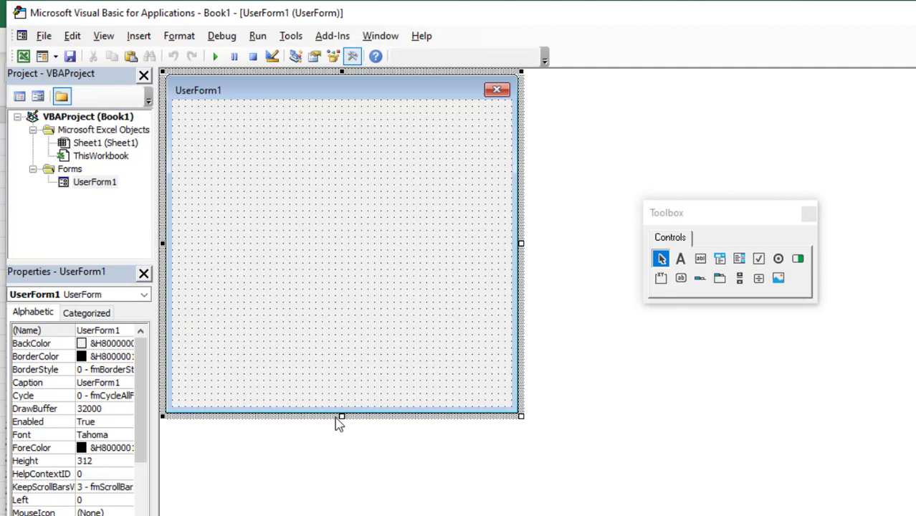
# Step: Draw a label across the form's top captioned 'Excel Jet Consult Calculator'
pyautogui.click(680, 259)
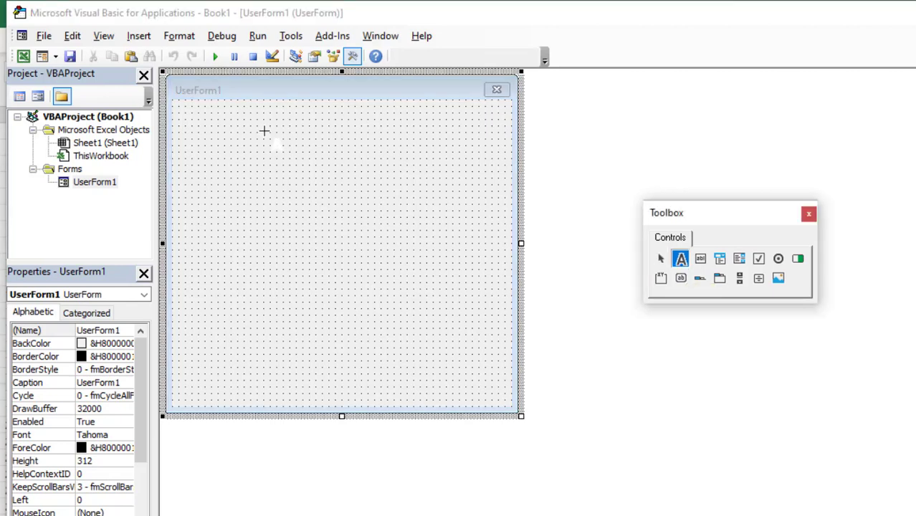
pyautogui.moveTo(186, 108); pyautogui.dragTo(500, 154)
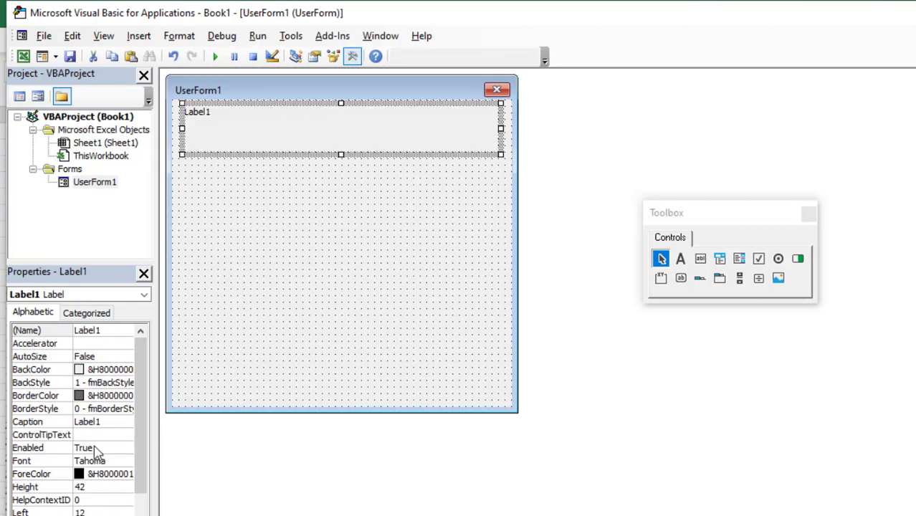
pyautogui.click(97, 423)
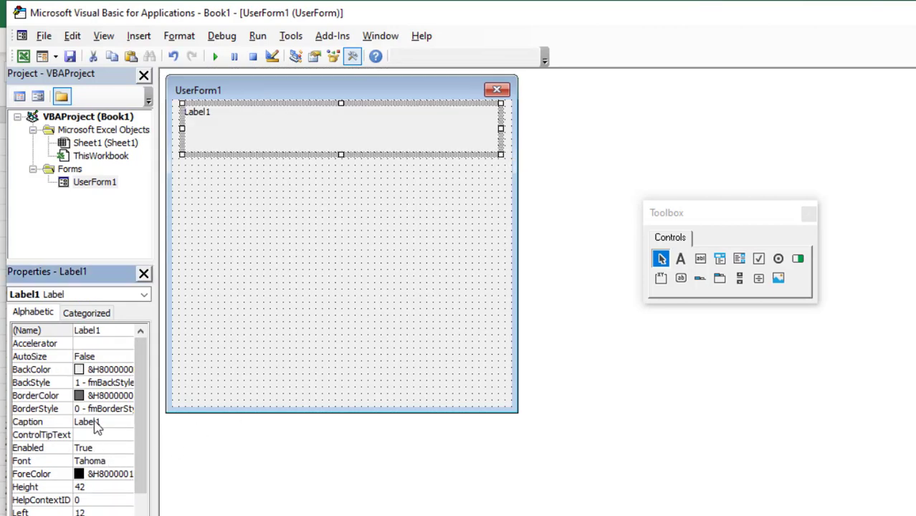
pyautogui.hotkey('ctrl', 'a')
pyautogui.write('Excel H')
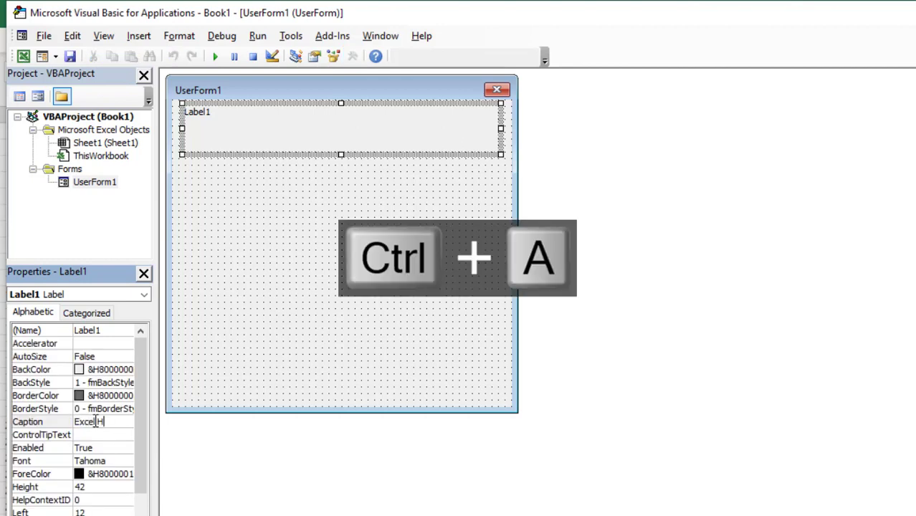
pyautogui.press('BackSpace')
pyautogui.write('Jet Consult Cal')
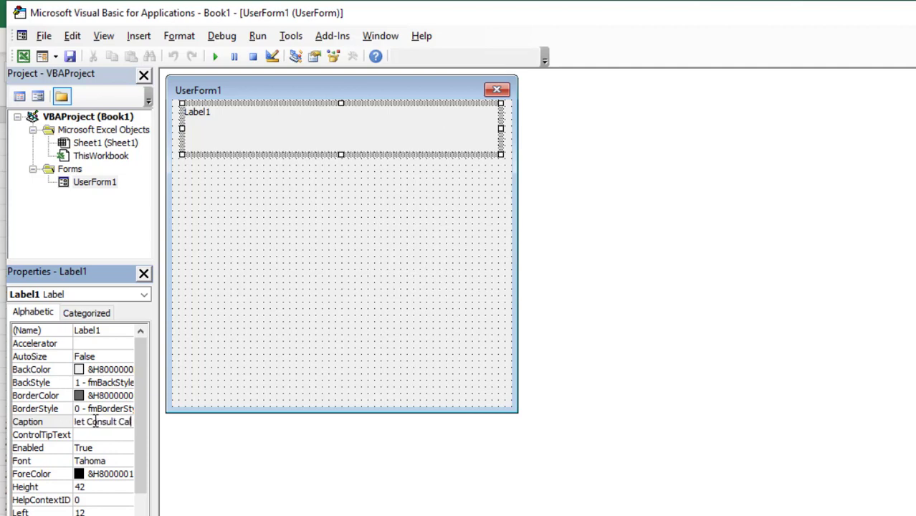
pyautogui.write('culator')
pyautogui.press('Return')
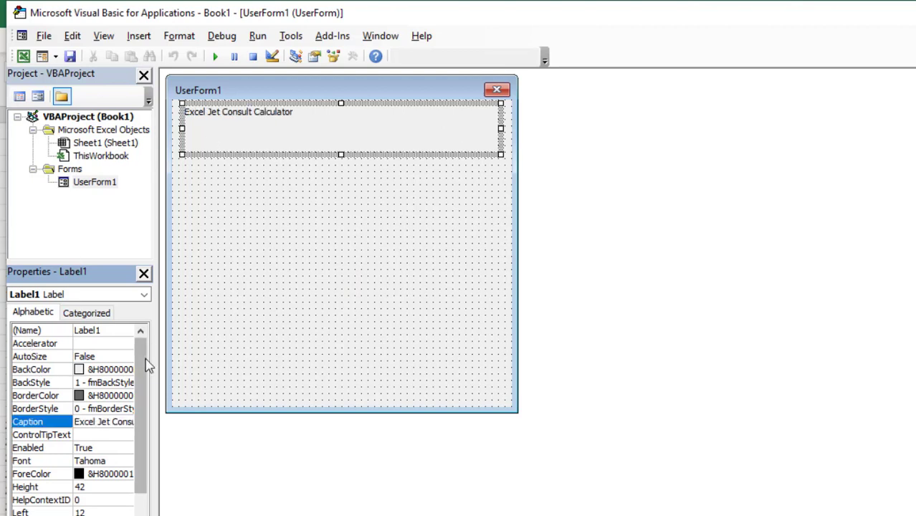
# Step: Give the heading bold 16-point Tahoma and shrink the label to height 30
pyautogui.click(121, 461)
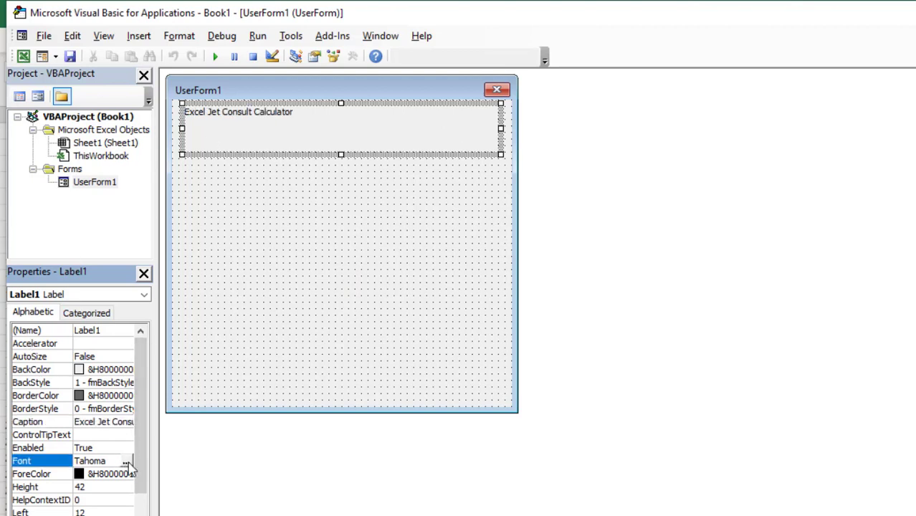
pyautogui.click(126, 462)
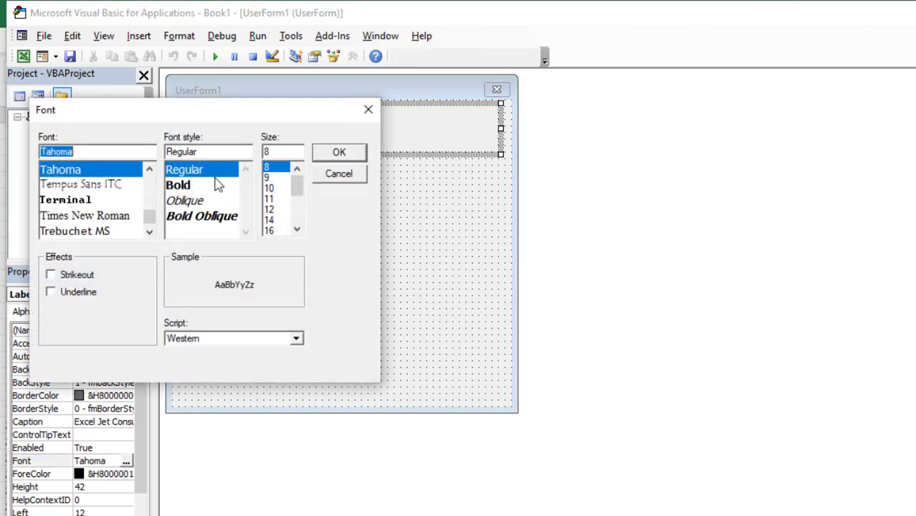
pyautogui.click(199, 187)
pyautogui.click(280, 231)
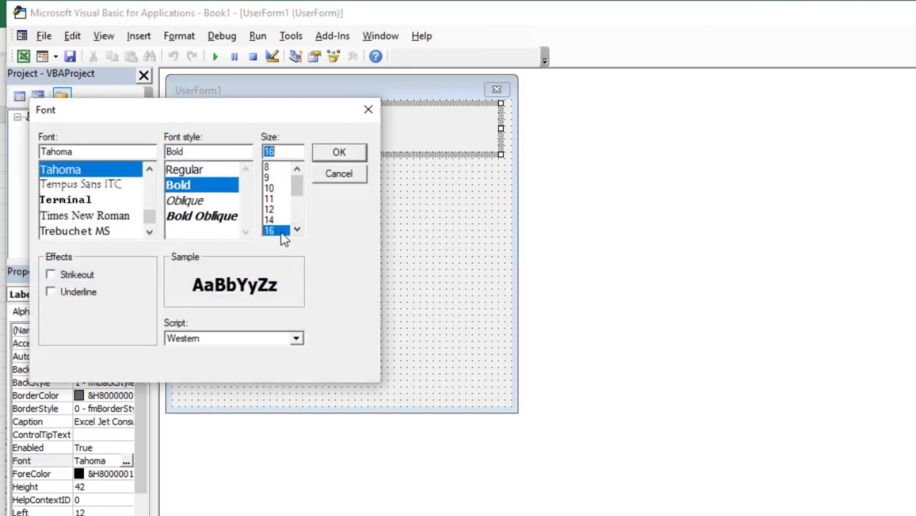
pyautogui.click(347, 150)
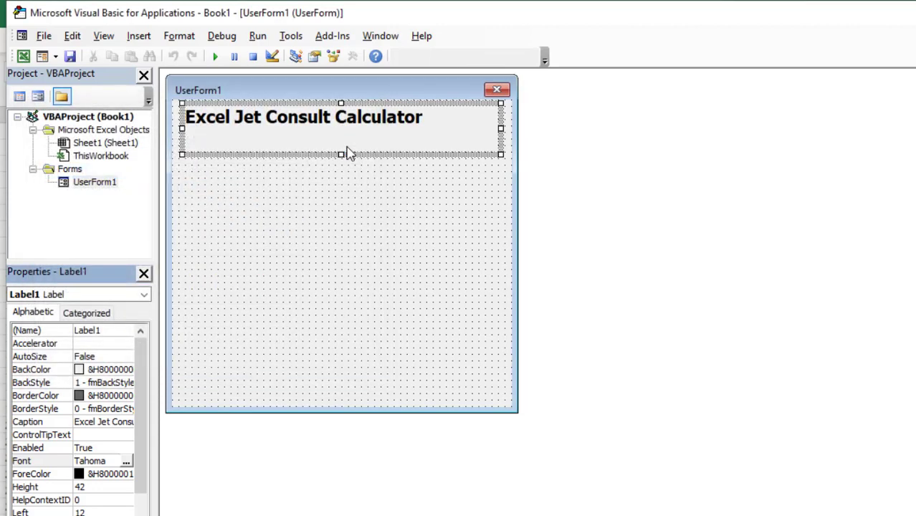
pyautogui.moveTo(141, 448); pyautogui.dragTo(144, 508)
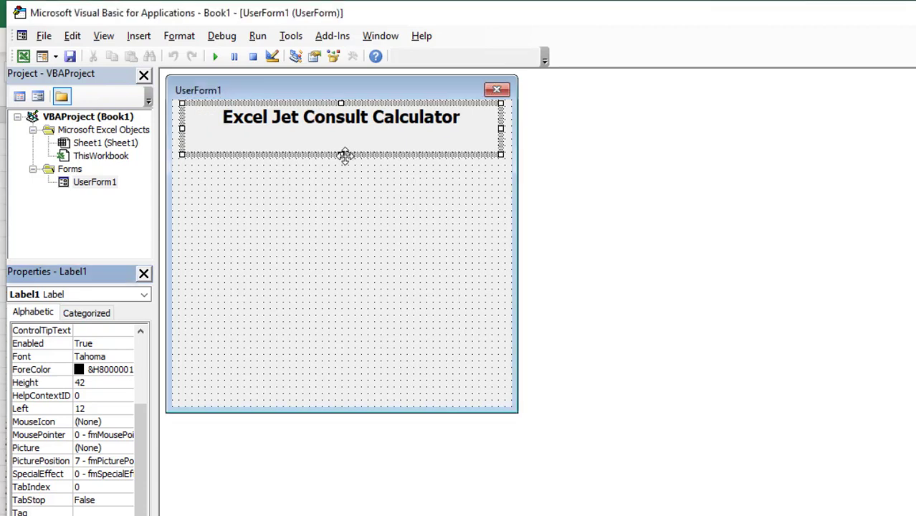
pyautogui.moveTo(345, 156); pyautogui.dragTo(340, 141)
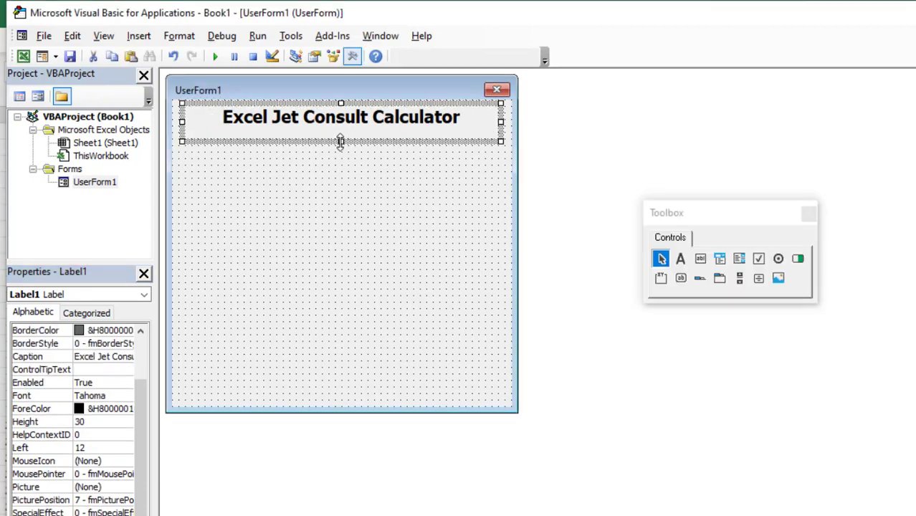
# Step: Set the UserForm's caption to 'Calculator'
pyautogui.click(313, 94)
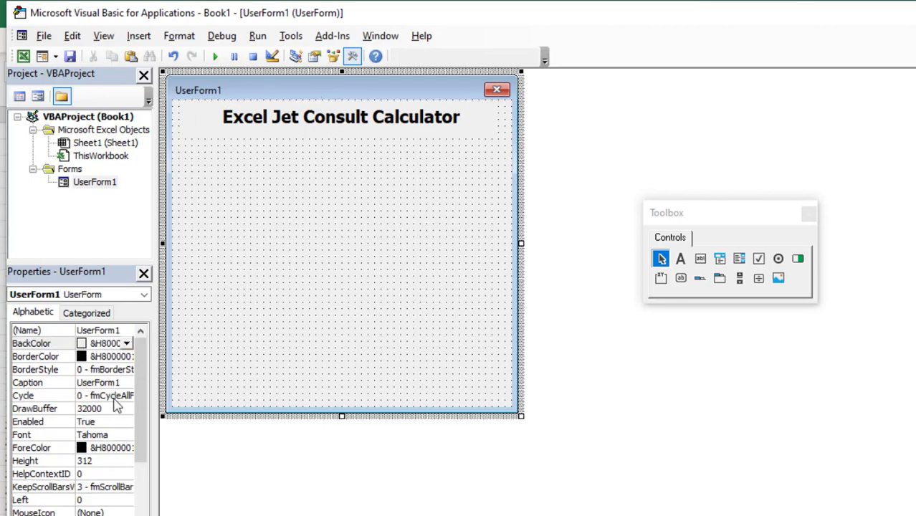
pyautogui.doubleClick(91, 381)
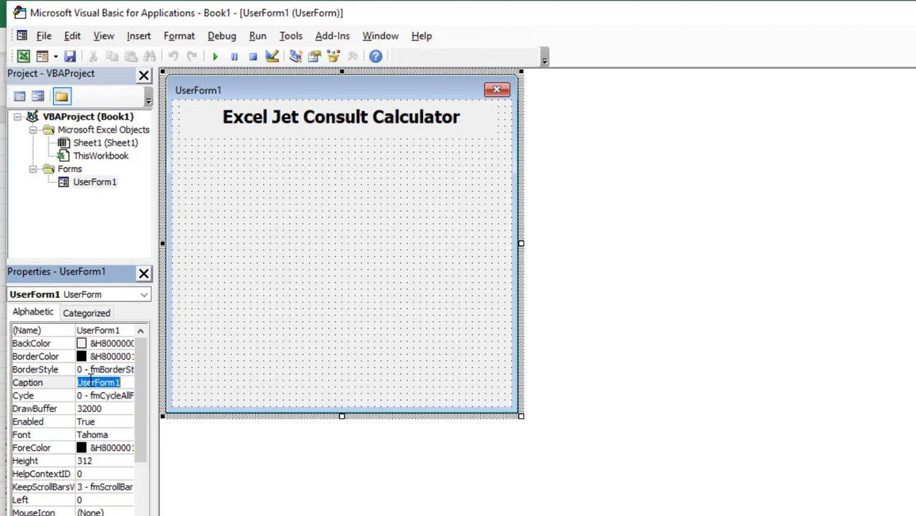
pyautogui.write('Calculator')
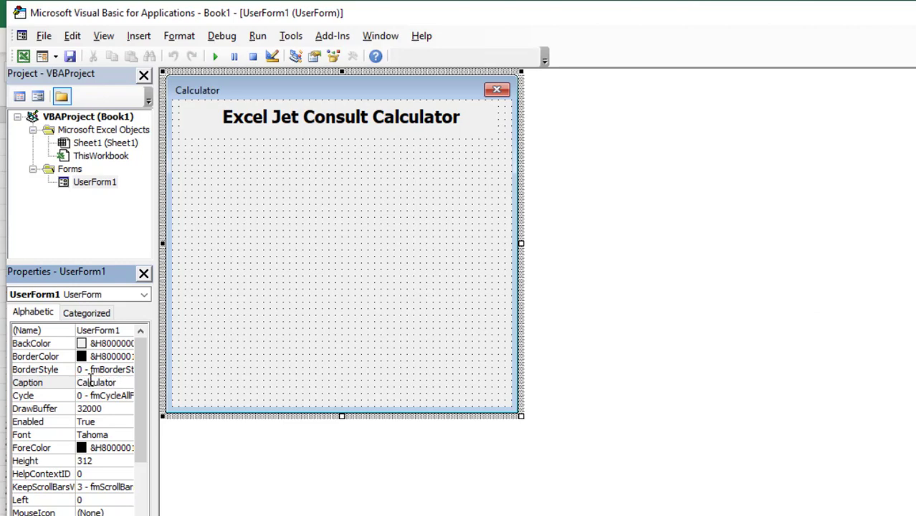
pyautogui.press('Return')
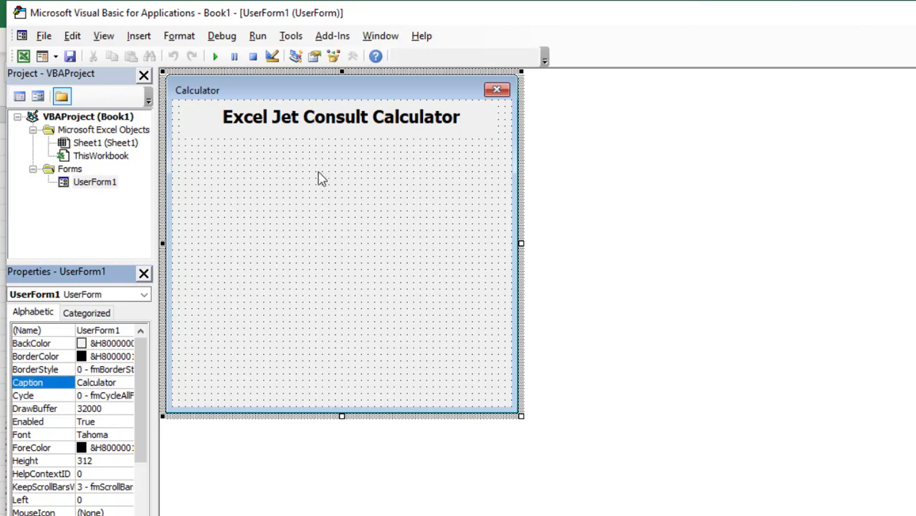
pyautogui.click(320, 176)
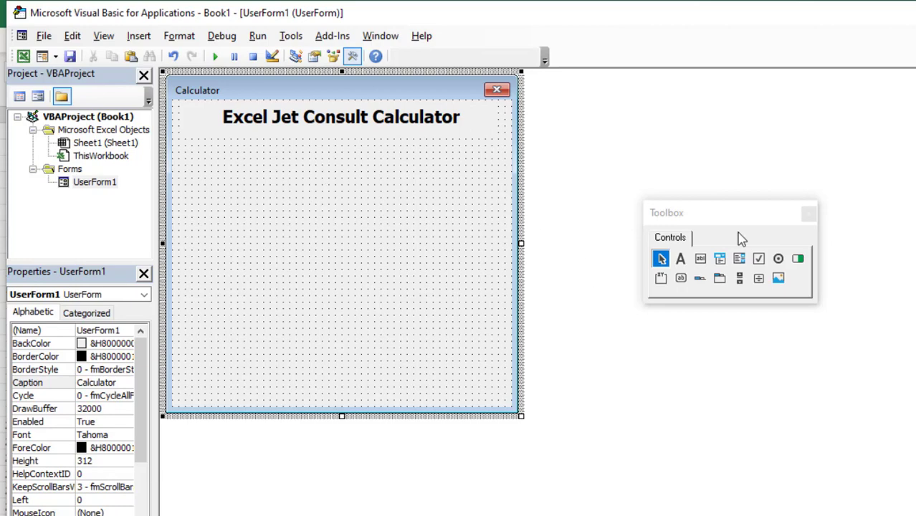
# Step: Draw a wide TextBox display just below the title label
pyautogui.click(700, 261)
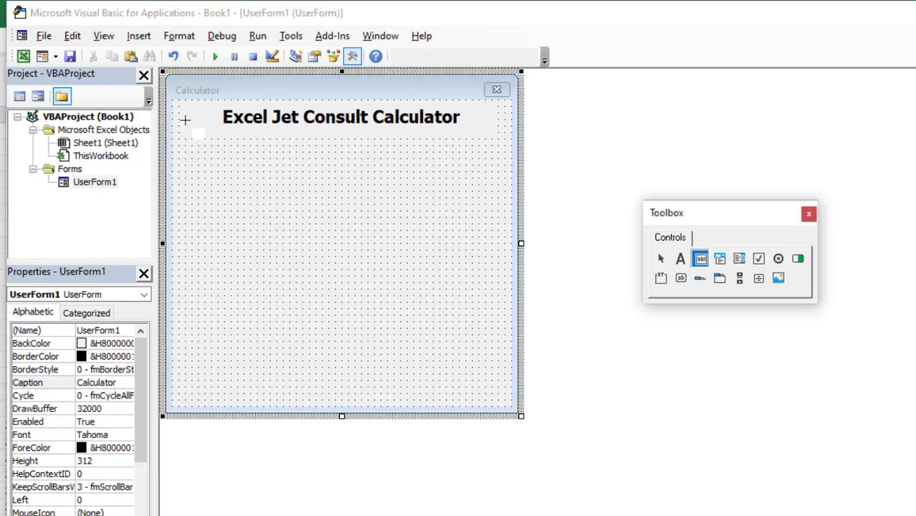
pyautogui.moveTo(179, 145); pyautogui.dragTo(501, 186)
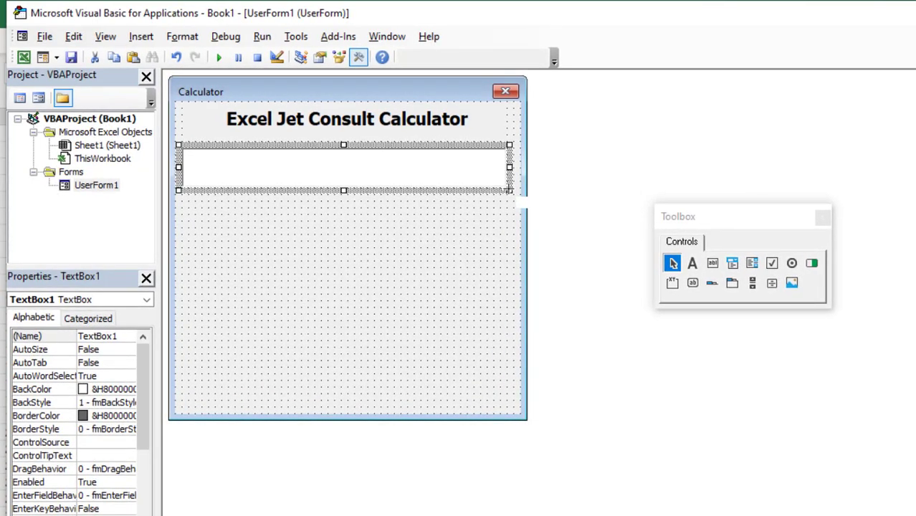
pyautogui.click(480, 248)
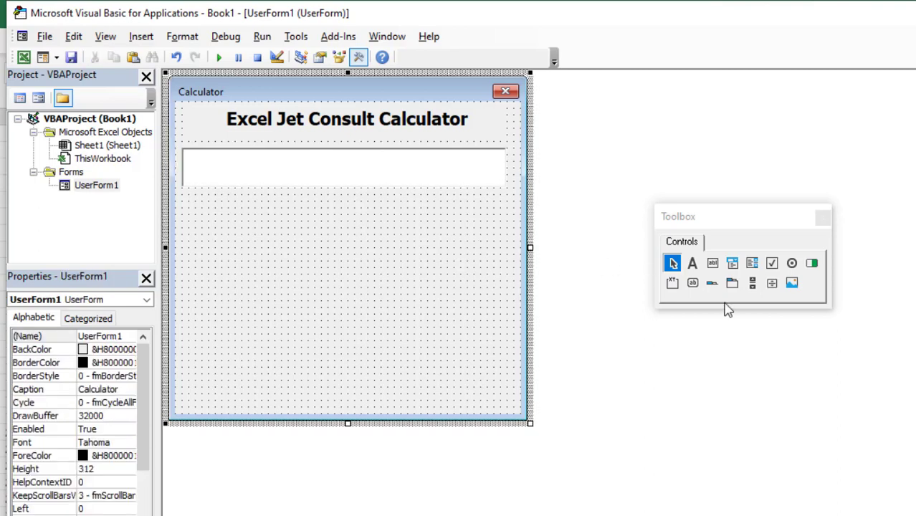
# Step: Draw a command button below the display box and select its caption for replacement
pyautogui.click(693, 282)
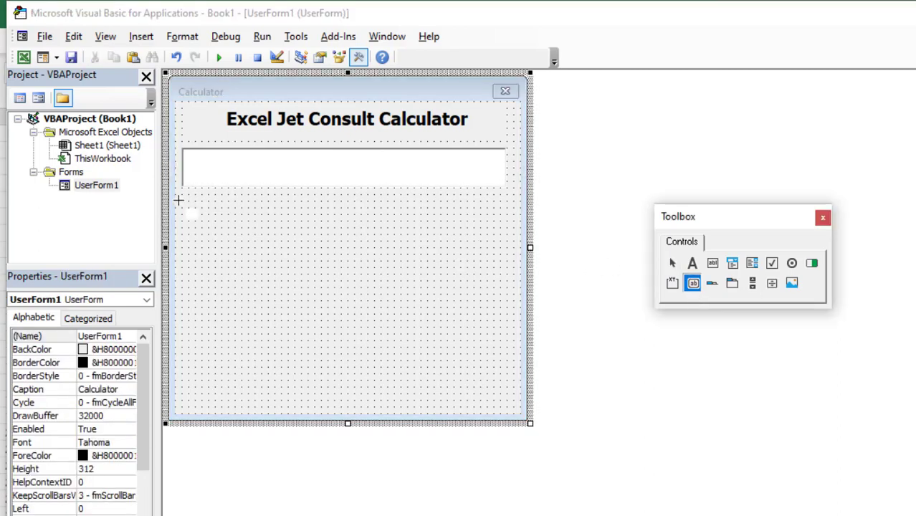
pyautogui.moveTo(181, 202); pyautogui.dragTo(276, 236)
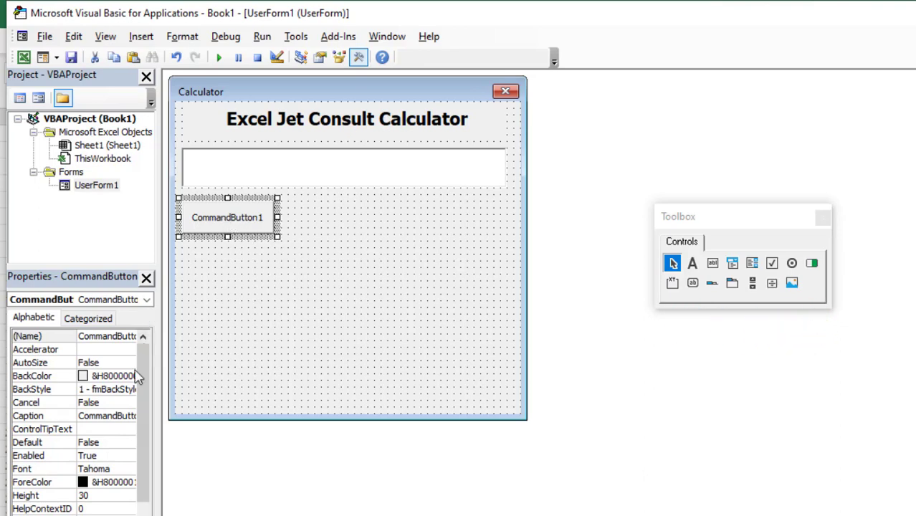
pyautogui.click(106, 421)
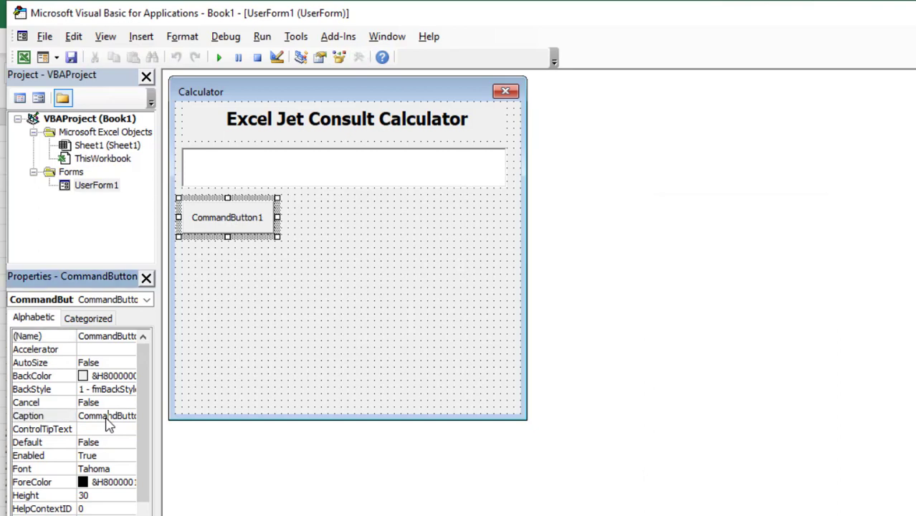
pyautogui.doubleClick(107, 417)
# Step: Caption the button 'C' and set its font to bold 14-point
pyautogui.write('C')
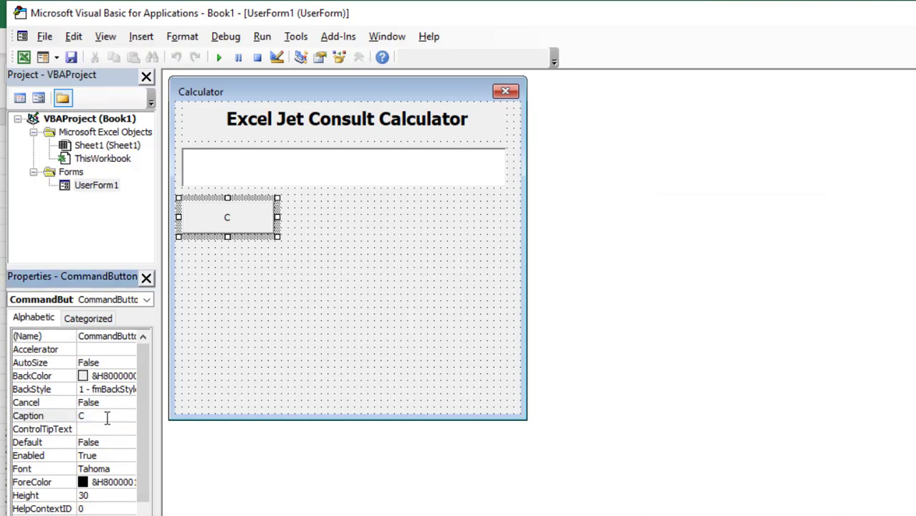
pyautogui.click(106, 469)
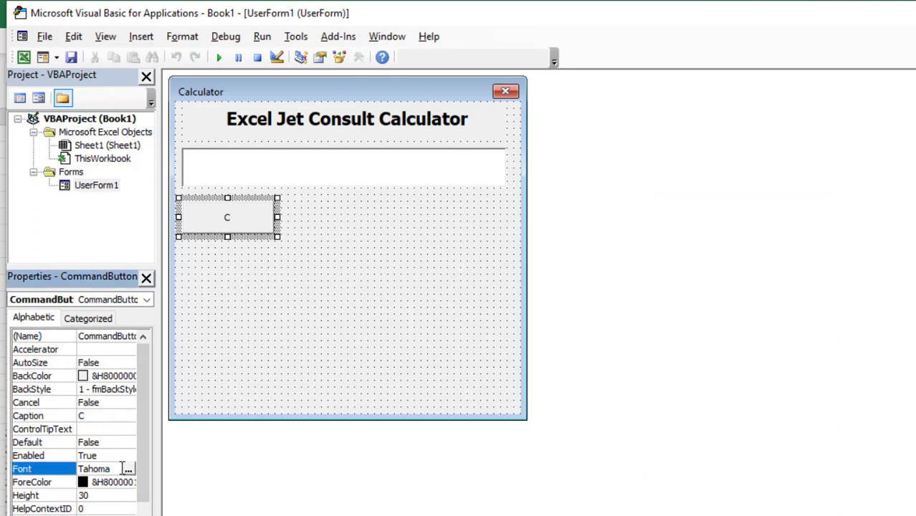
pyautogui.click(127, 469)
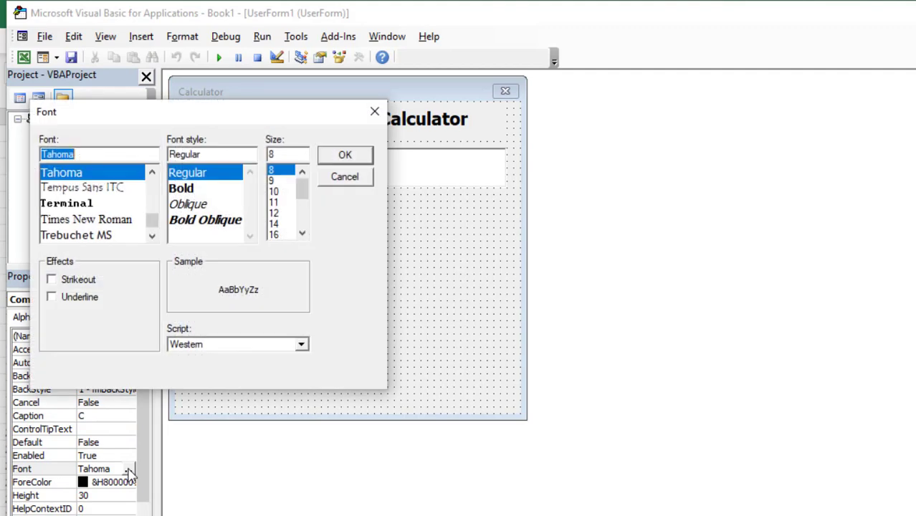
pyautogui.click(181, 188)
pyautogui.click(274, 223)
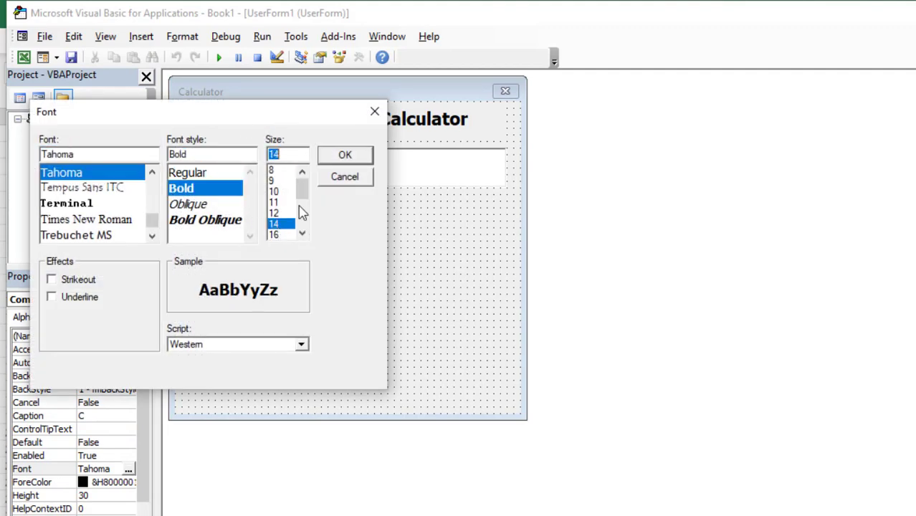
pyautogui.click(350, 156)
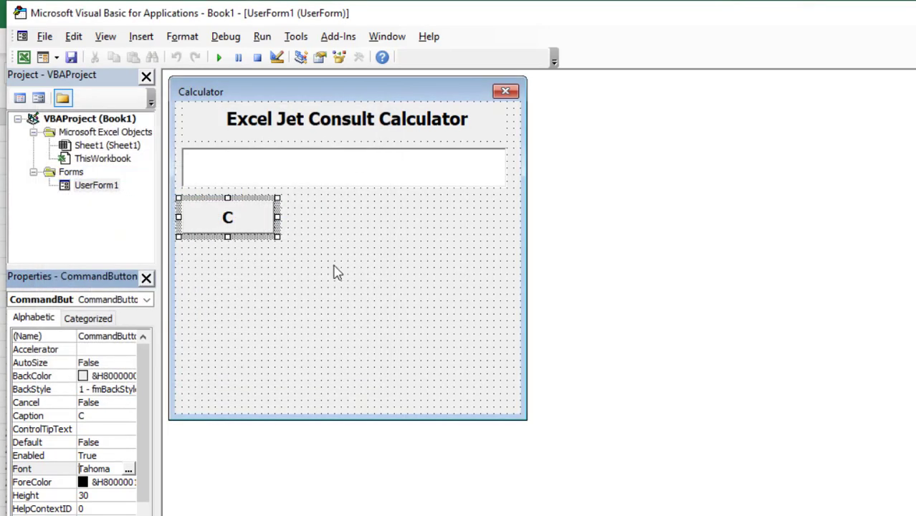
# Step: Copy the C button twice to its right and widen the form
pyautogui.click(248, 218)
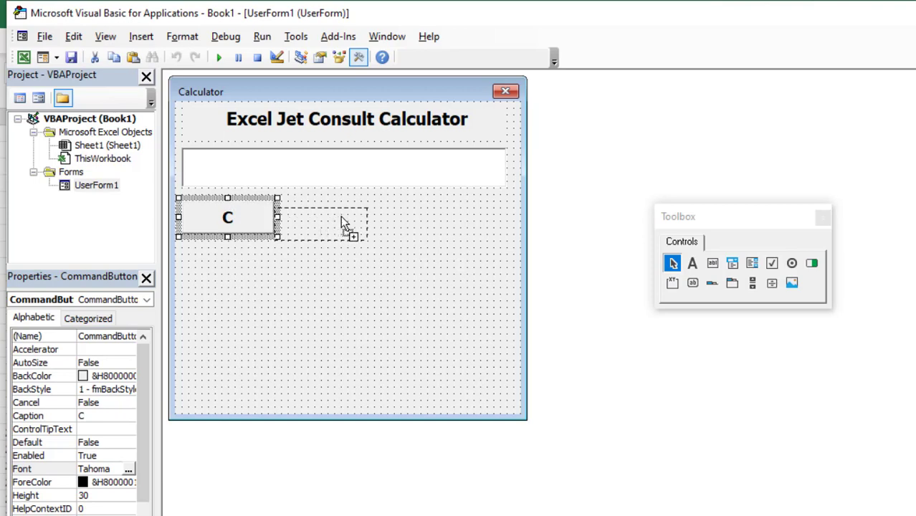
pyautogui.moveTo(352, 214); pyautogui.dragTo(340, 214)
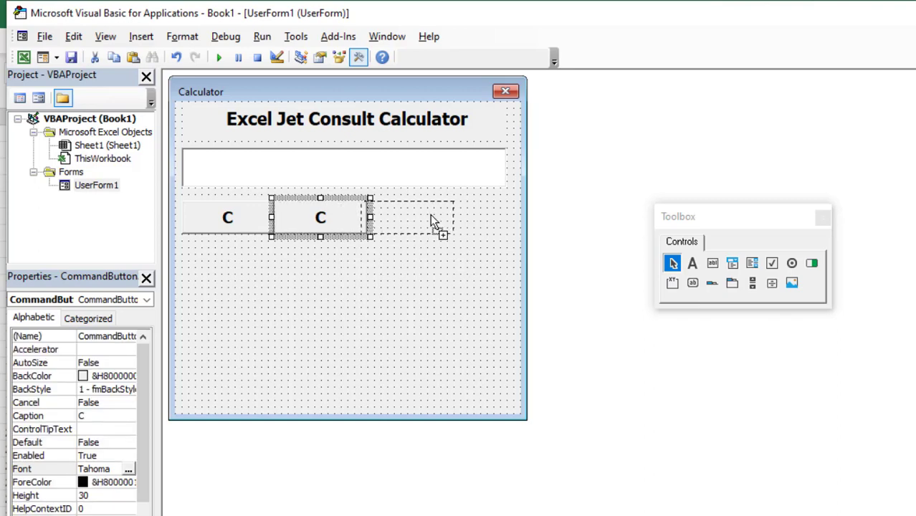
pyautogui.moveTo(443, 216); pyautogui.dragTo(437, 216)
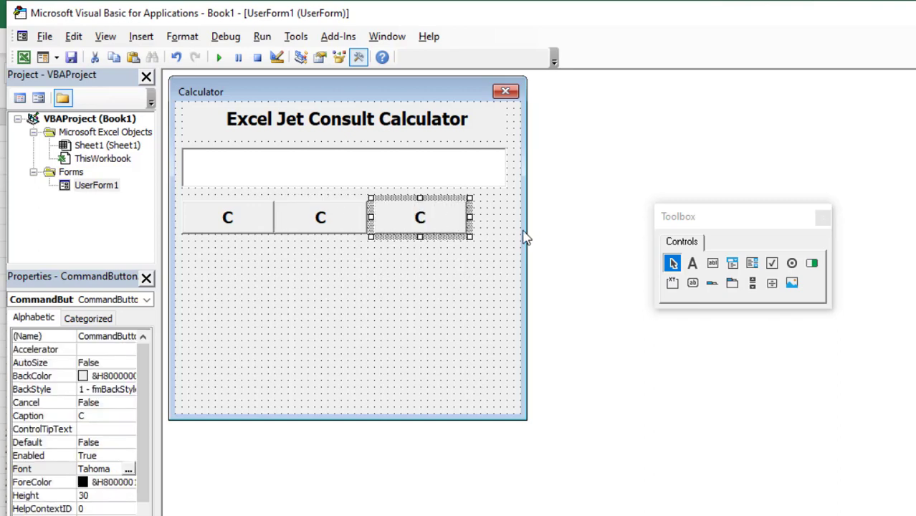
pyautogui.click(495, 256)
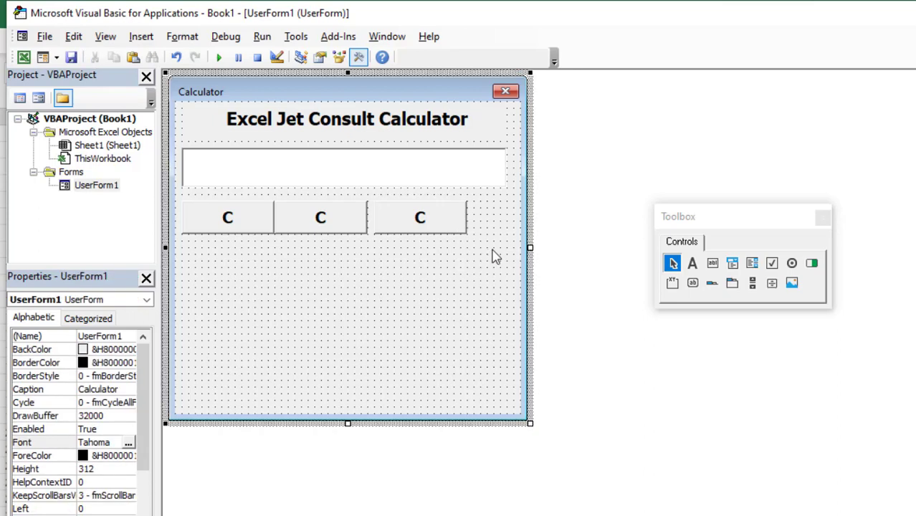
pyautogui.moveTo(527, 245); pyautogui.dragTo(653, 241)
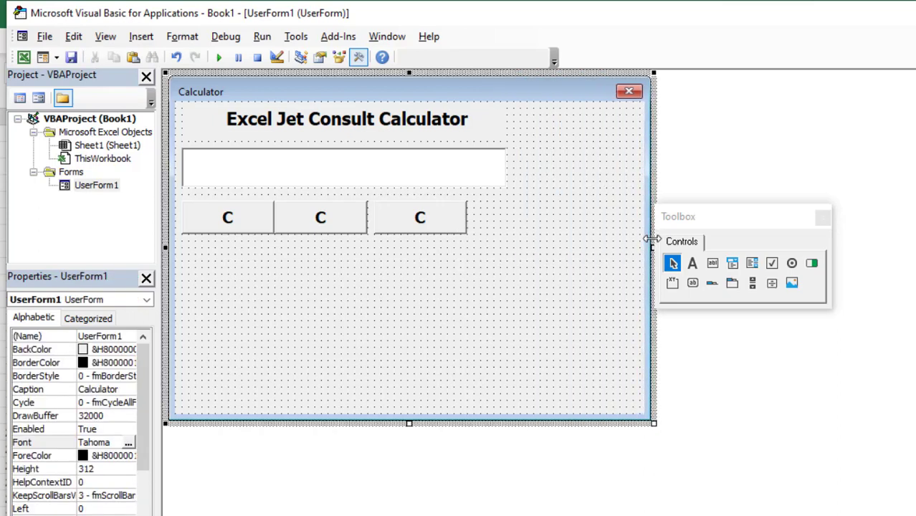
# Step: Add a fourth C button and close the gaps so all four touch
pyautogui.click(438, 228)
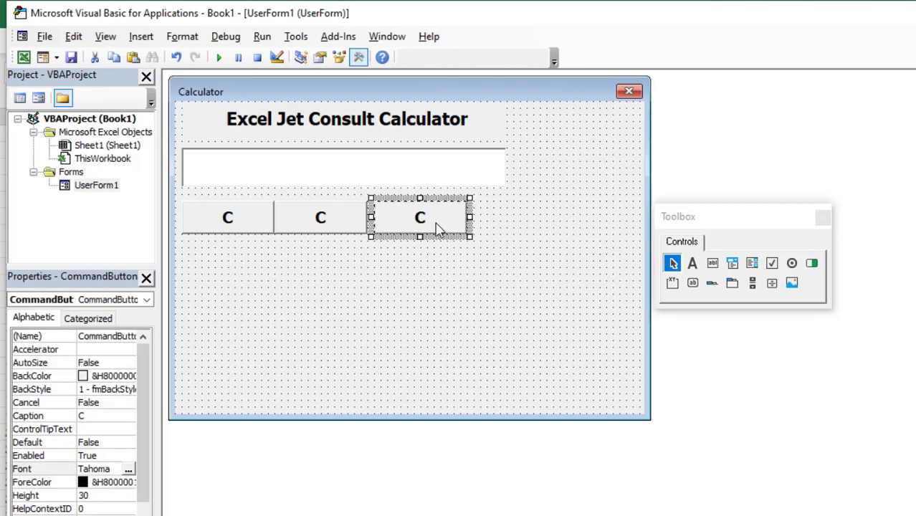
pyautogui.moveTo(435, 224); pyautogui.dragTo(536, 229)
pyautogui.moveTo(392, 224); pyautogui.dragTo(387, 222)
pyautogui.click(483, 224)
pyautogui.moveTo(481, 215); pyautogui.dragTo(474, 216)
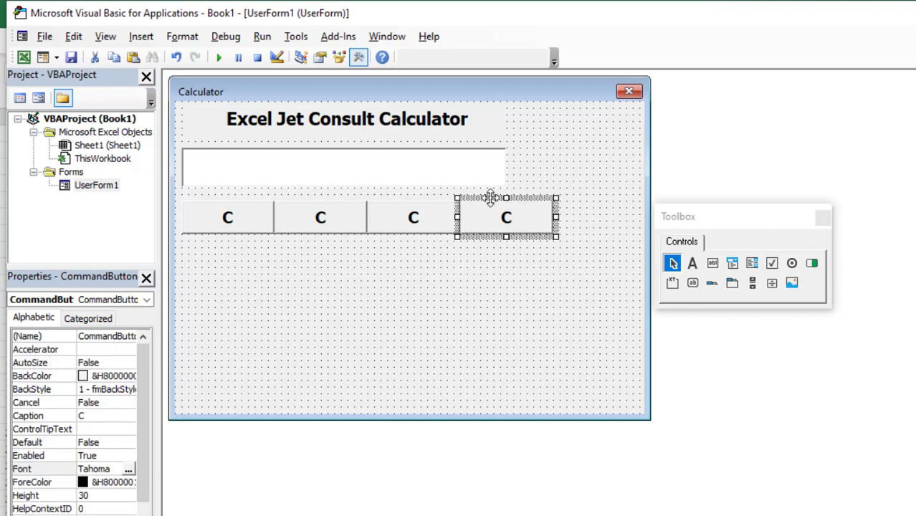
# Step: Widen the display box and title label to the button row's right edge
pyautogui.click(479, 184)
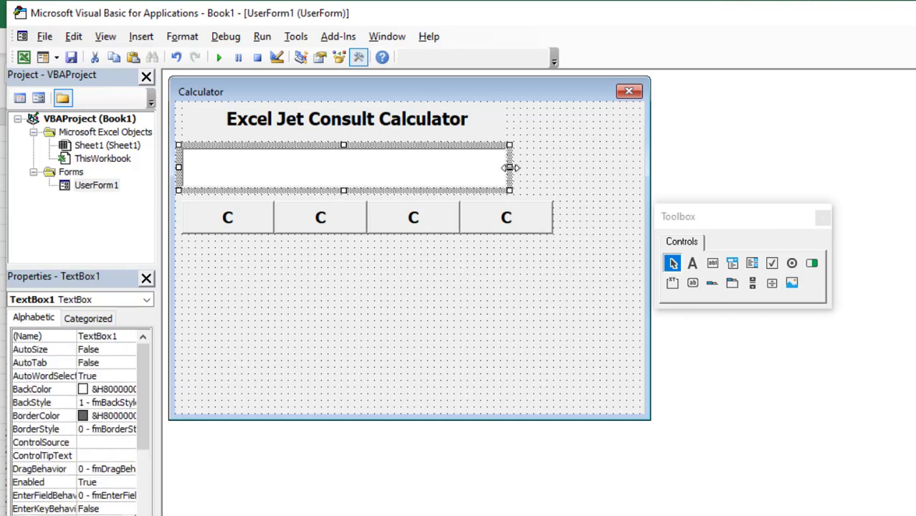
pyautogui.moveTo(509, 167); pyautogui.dragTo(556, 173)
pyautogui.click(462, 138)
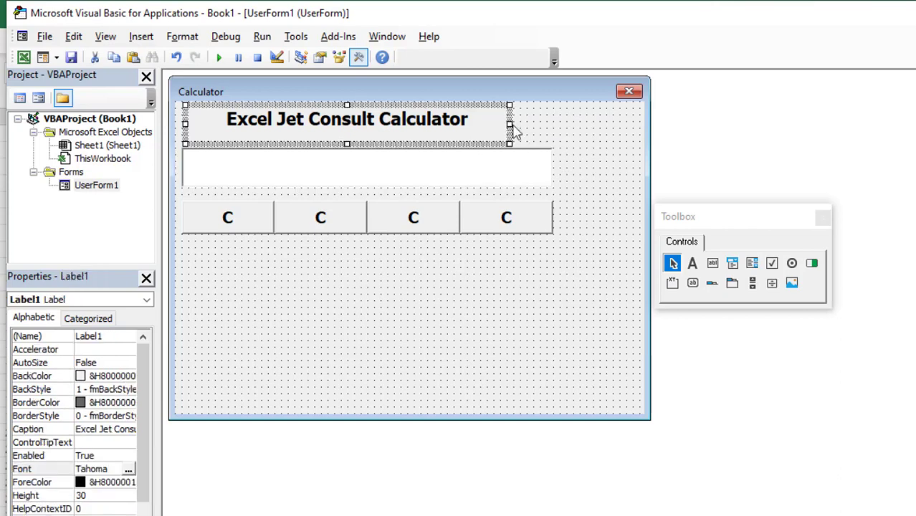
pyautogui.moveTo(527, 129); pyautogui.dragTo(555, 125)
pyautogui.click(487, 135)
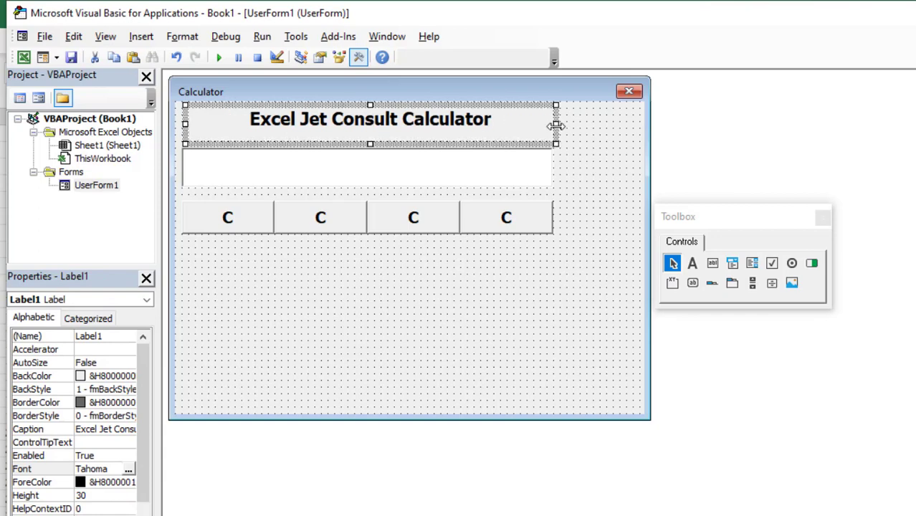
# Step: Move the Toolbox aside and narrow the form to fit the buttons
pyautogui.click(636, 166)
pyautogui.click(678, 243)
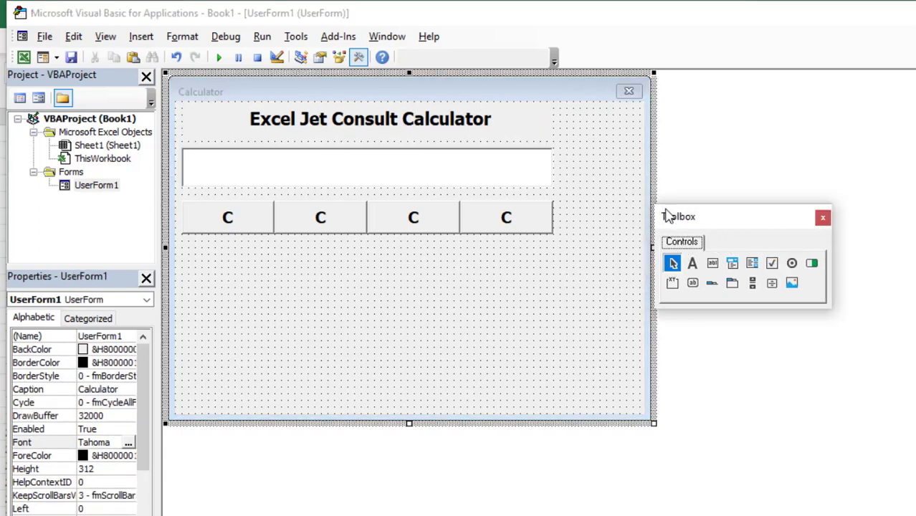
pyautogui.moveTo(706, 215); pyautogui.dragTo(808, 279)
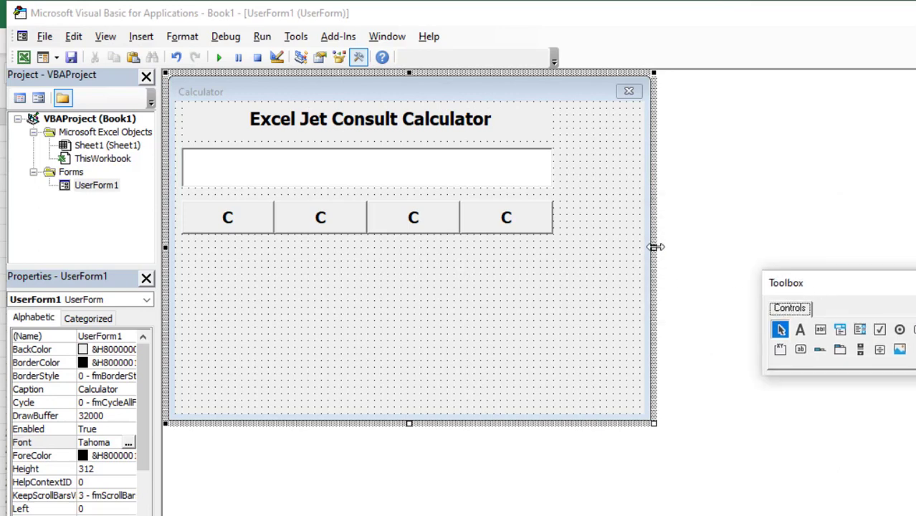
pyautogui.click(627, 251)
pyautogui.moveTo(654, 247); pyautogui.dragTo(573, 241)
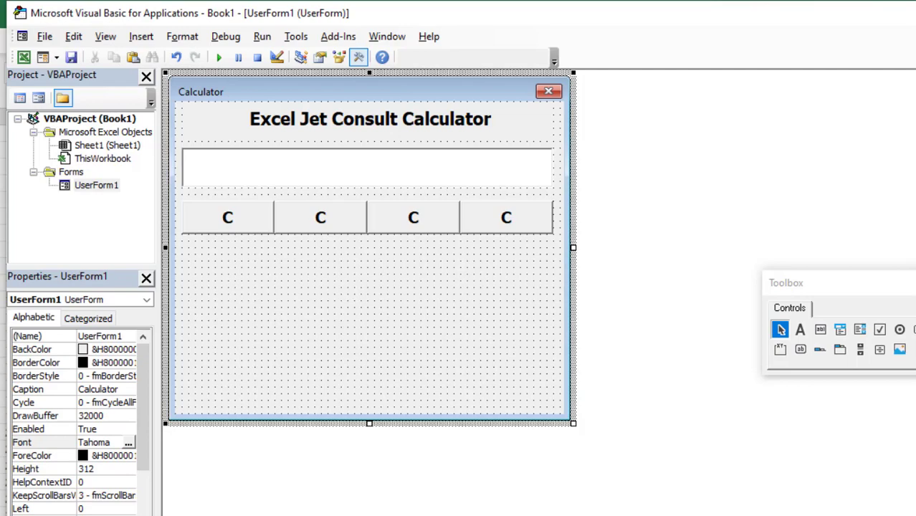
# Step: Check the reference image, then copy the row of C buttons into rows two and three
pyautogui.hotkey('alt', 'Tab')
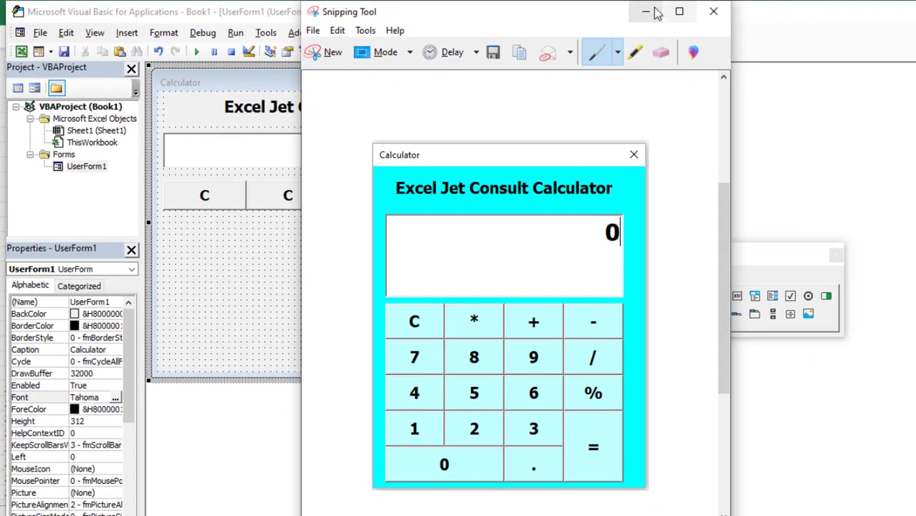
pyautogui.click(645, 10)
pyautogui.moveTo(421, 245); pyautogui.dragTo(373, 139)
pyautogui.moveTo(239, 192); pyautogui.dragTo(203, 242)
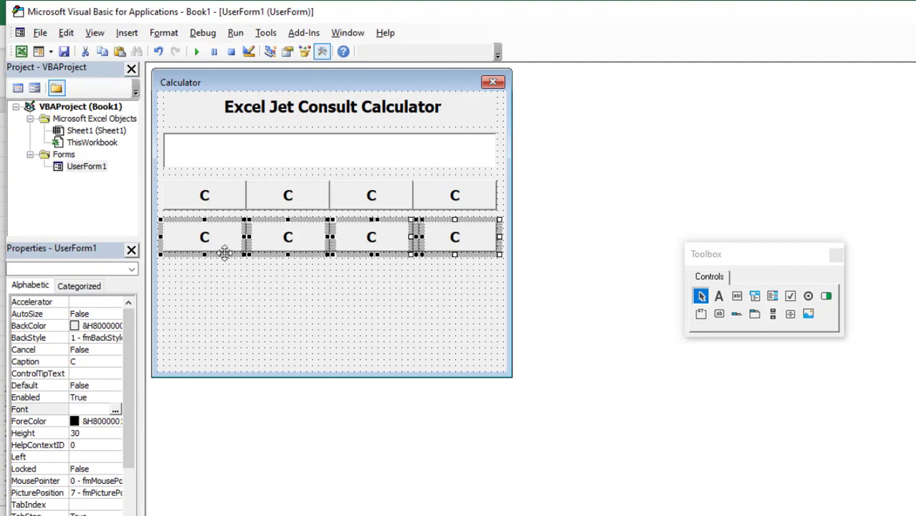
pyautogui.moveTo(217, 241); pyautogui.dragTo(216, 282)
# Step: Check the reference image again and copy the row into rows four and five
pyautogui.hotkey('alt', 'Tab')
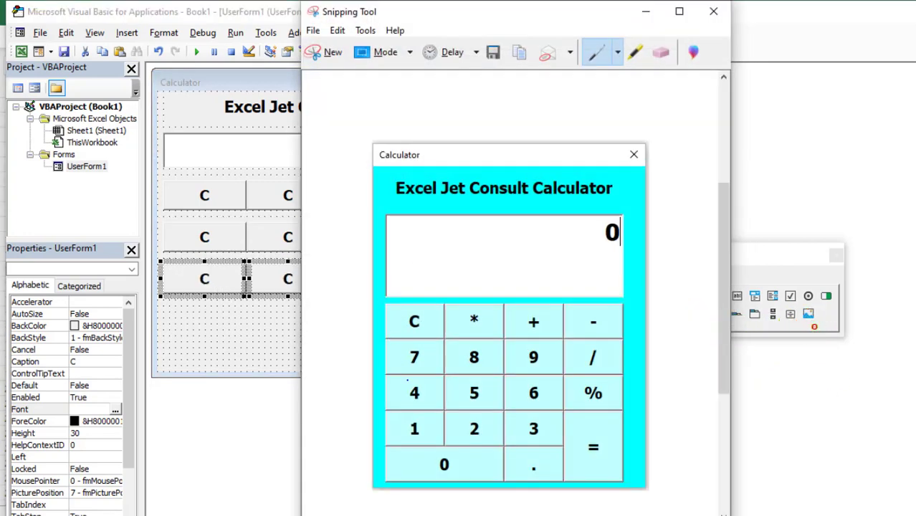
pyautogui.click(646, 12)
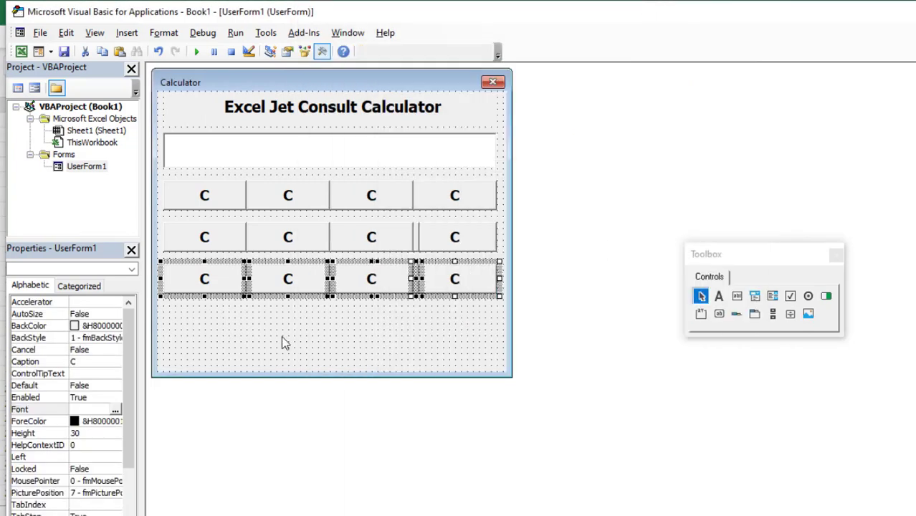
pyautogui.moveTo(220, 285); pyautogui.dragTo(220, 324)
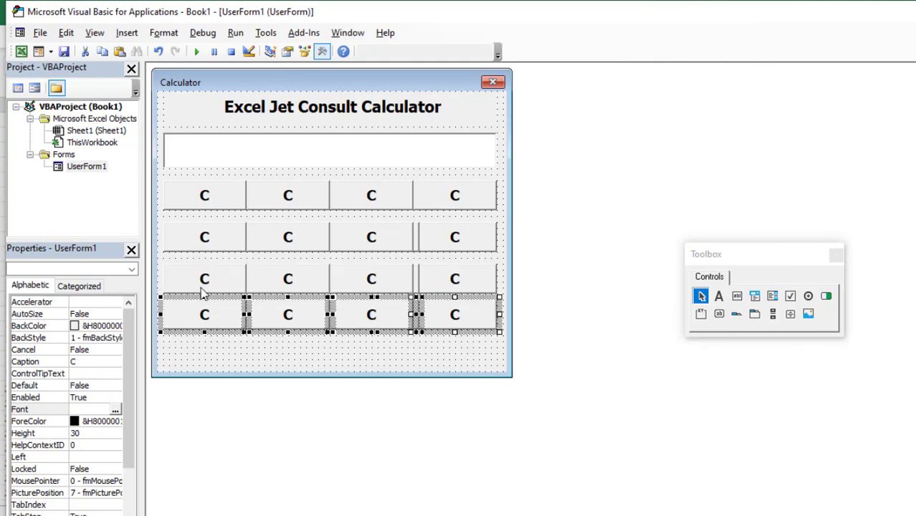
pyautogui.moveTo(199, 318); pyautogui.dragTo(201, 358)
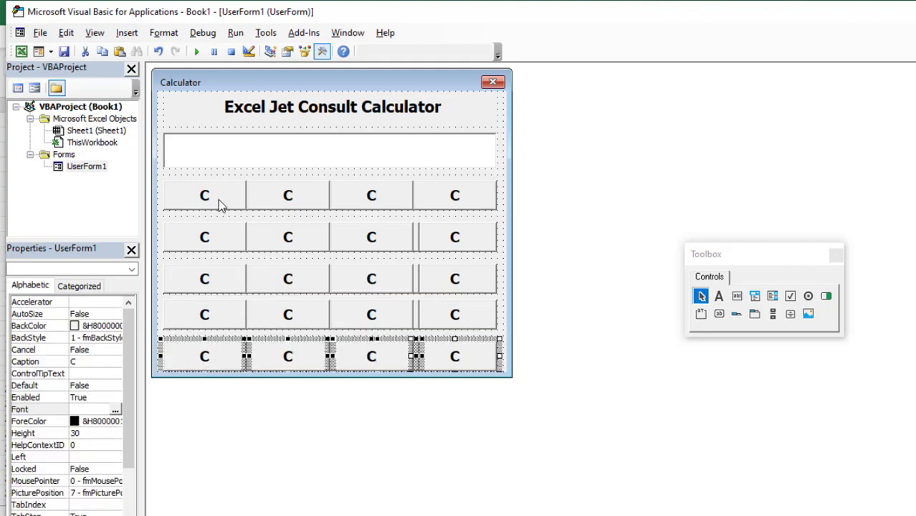
# Step: Caption the top row's second and third buttons '*' and '+'
pyautogui.click(293, 199)
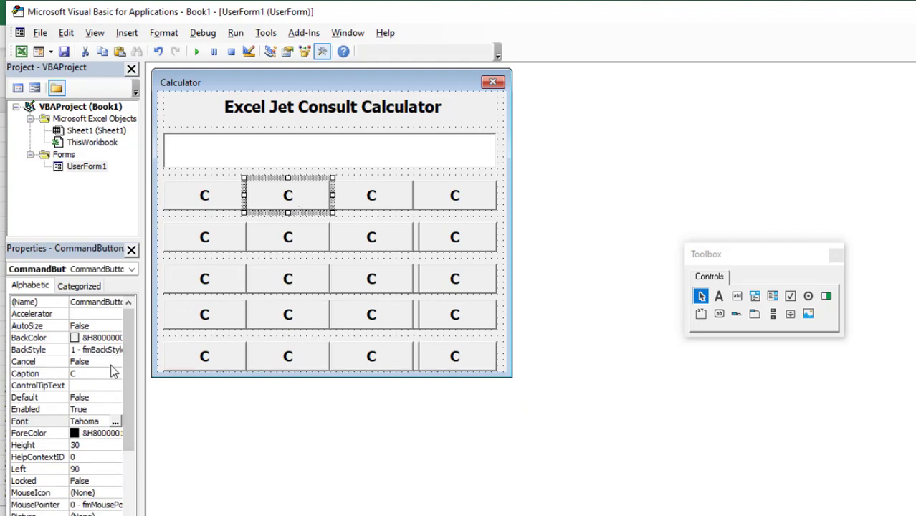
pyautogui.click(97, 375)
pyautogui.click(96, 373)
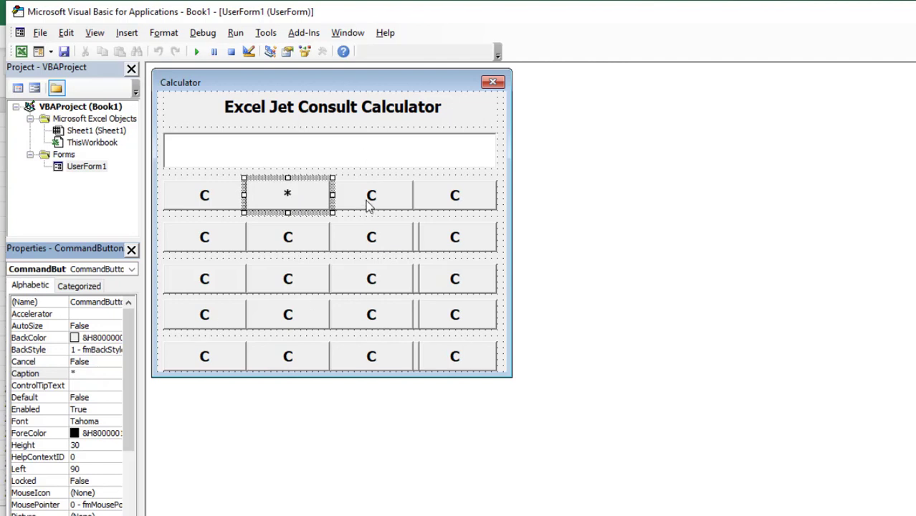
pyautogui.click(369, 205)
pyautogui.click(88, 372)
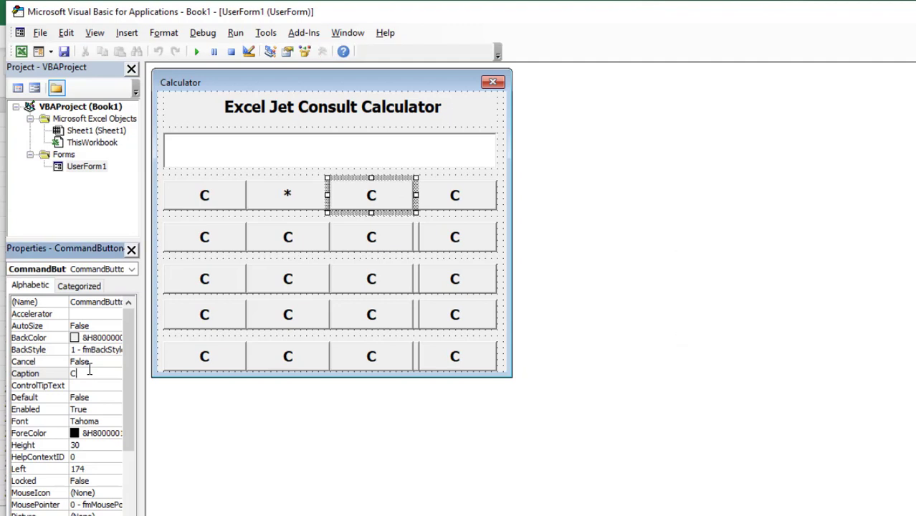
pyautogui.press('Return')
# Step: Caption the top row's fourth button '-' and compare with the reference image
pyautogui.click(457, 196)
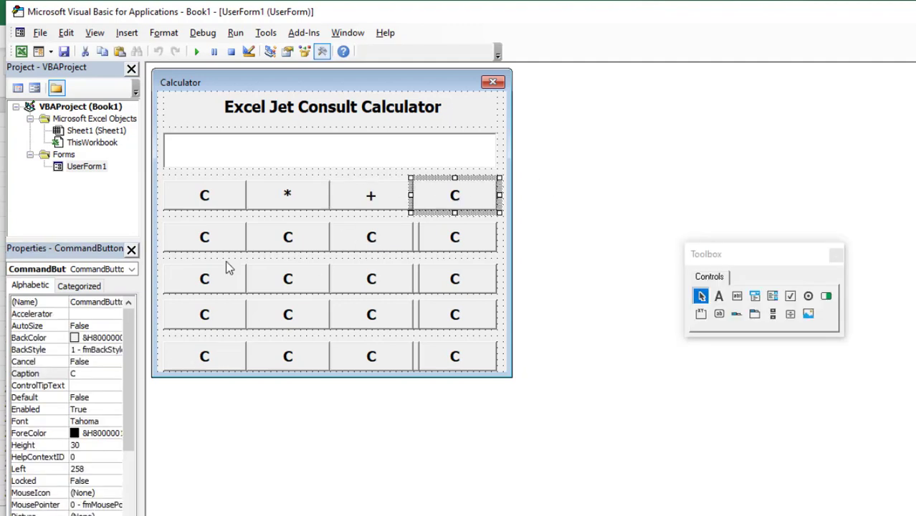
pyautogui.click(91, 380)
pyautogui.click(90, 372)
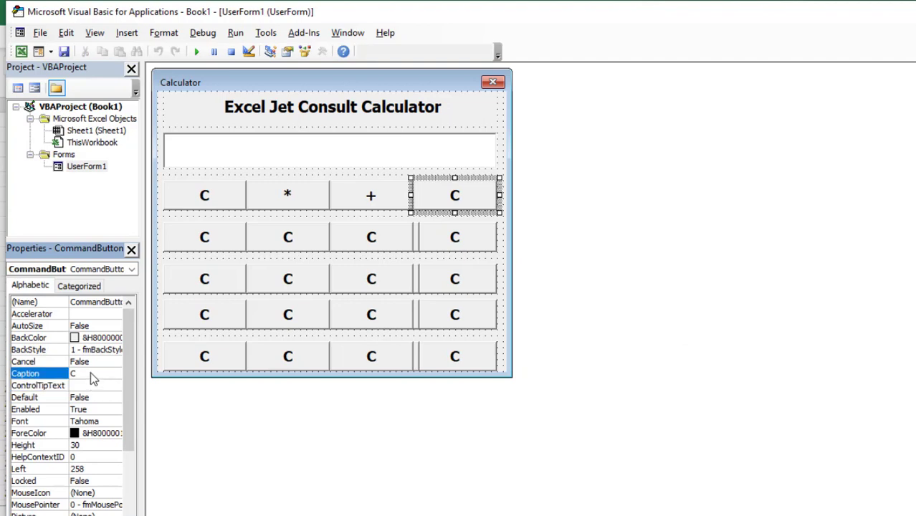
pyautogui.click(90, 373)
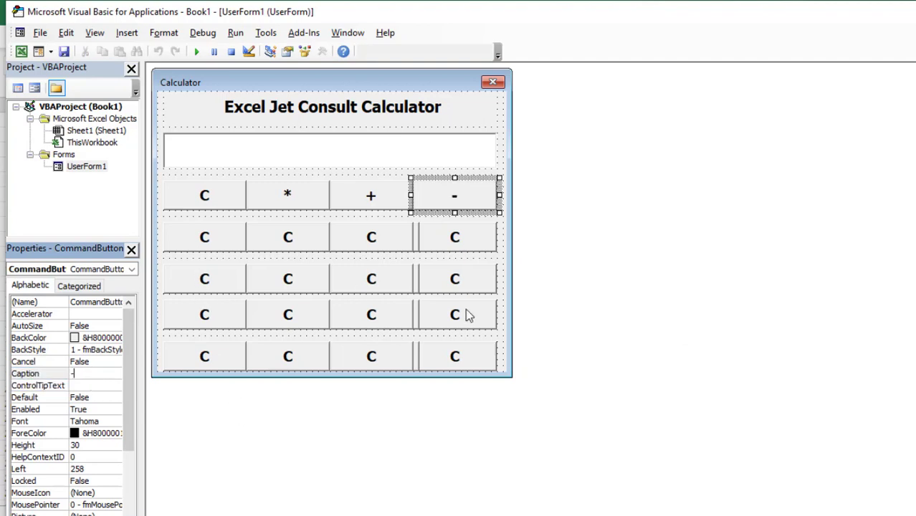
pyautogui.hotkey('alt', 'Tab')
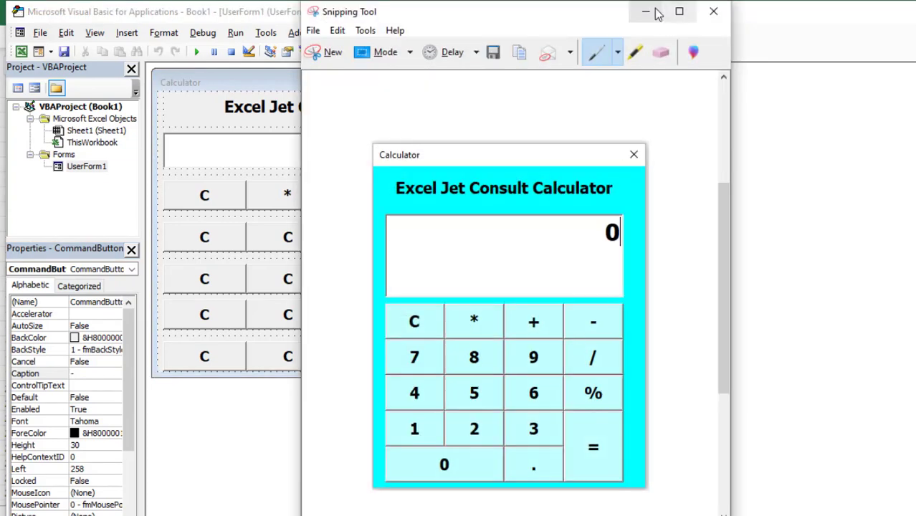
pyautogui.click(645, 11)
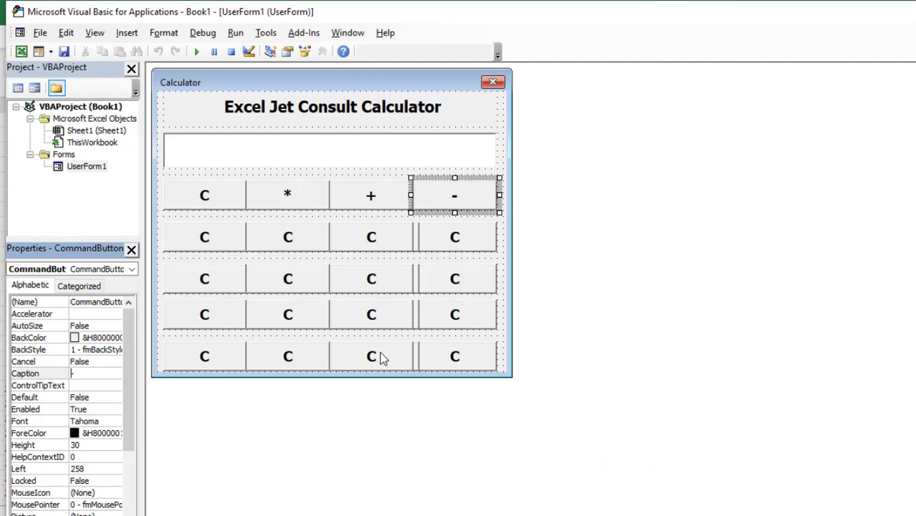
# Step: Delete the bottom row's third button
pyautogui.click(382, 359)
pyautogui.moveTo(382, 358); pyautogui.dragTo(388, 358)
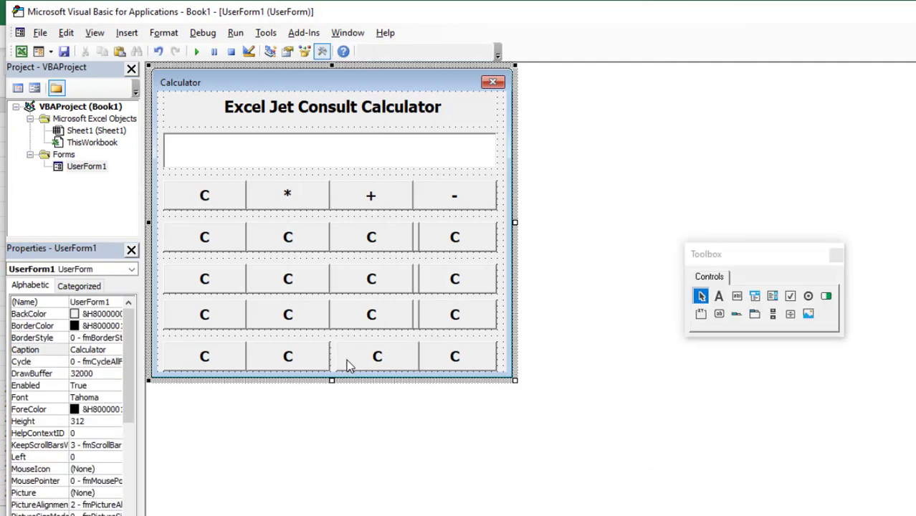
pyautogui.click(347, 362)
pyautogui.press('Delete')
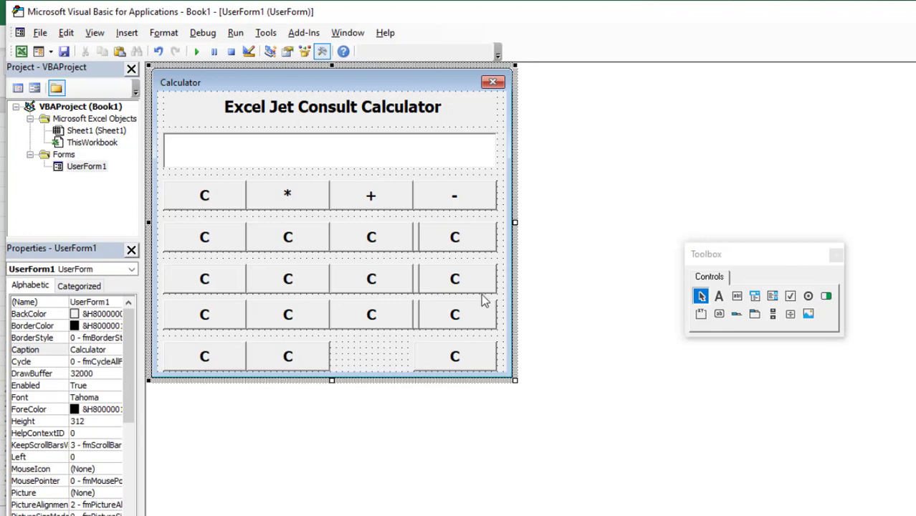
pyautogui.click(466, 315)
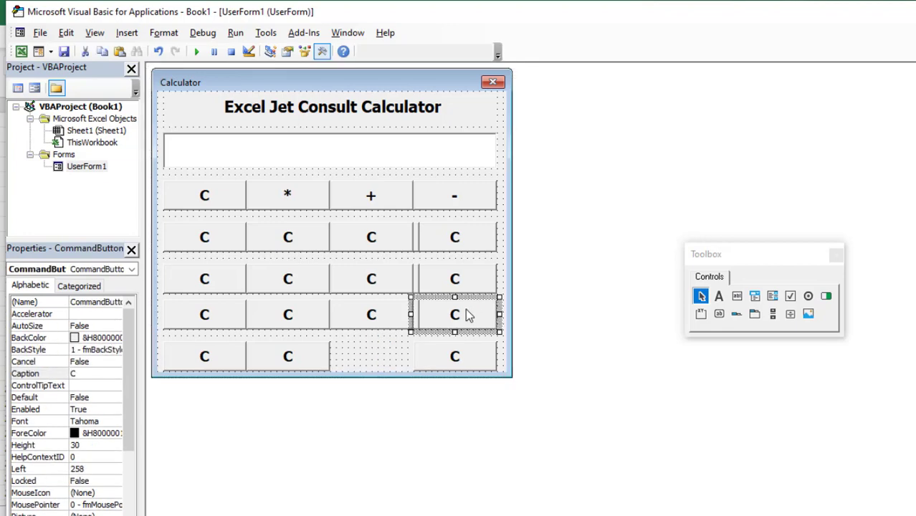
# Step: Delete the fourth row's last button and stretch the bottom-right button up over two rows
pyautogui.press('Delete')
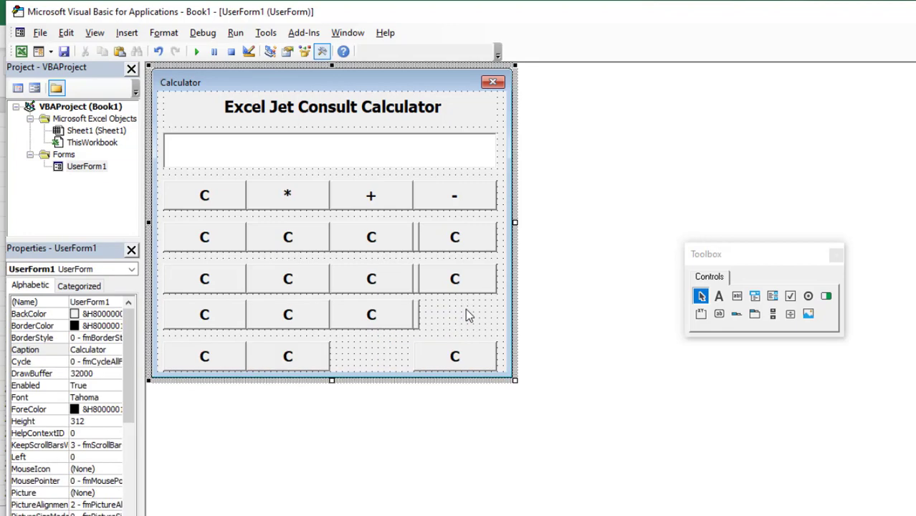
pyautogui.click(414, 280)
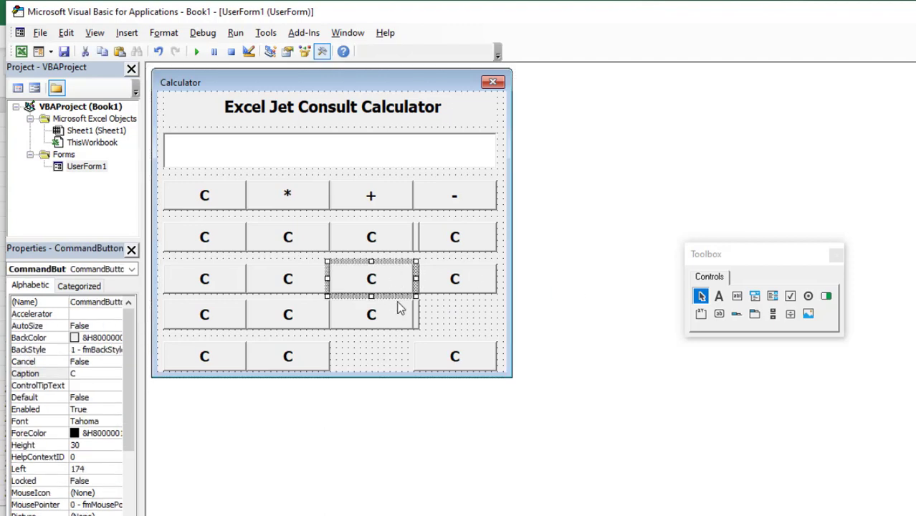
pyautogui.moveTo(416, 320); pyautogui.dragTo(451, 331)
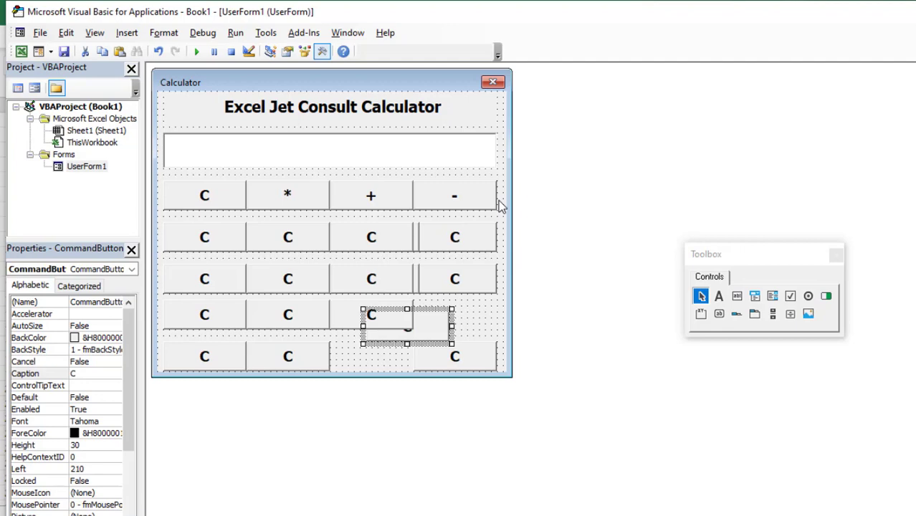
pyautogui.click(433, 320)
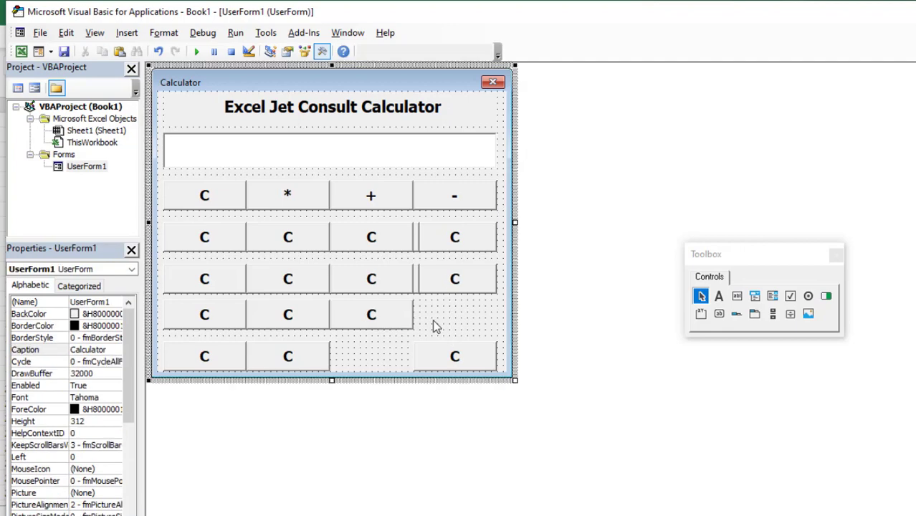
pyautogui.click(409, 284)
pyautogui.moveTo(418, 283); pyautogui.dragTo(413, 239)
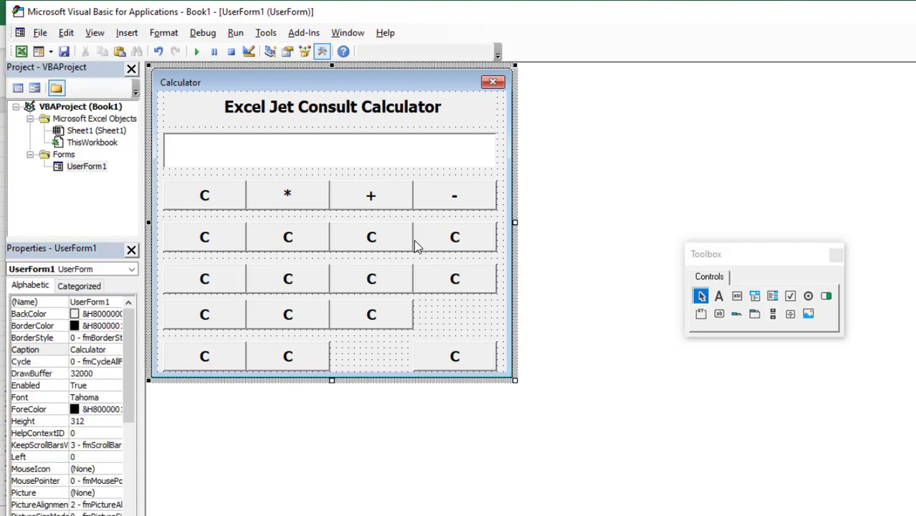
pyautogui.click(445, 367)
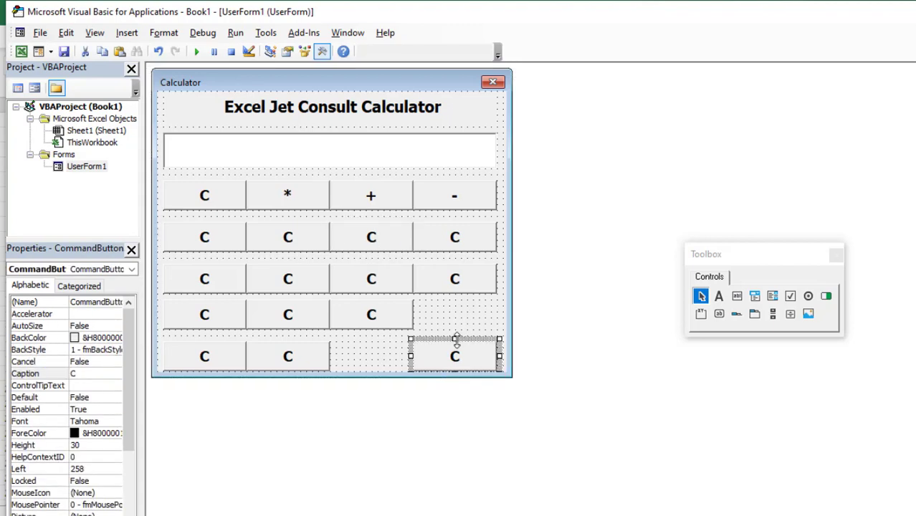
pyautogui.moveTo(459, 343); pyautogui.dragTo(456, 298)
# Step: Move the second bottom button into the third slot and widen the bottom-left button across two columns
pyautogui.click(309, 355)
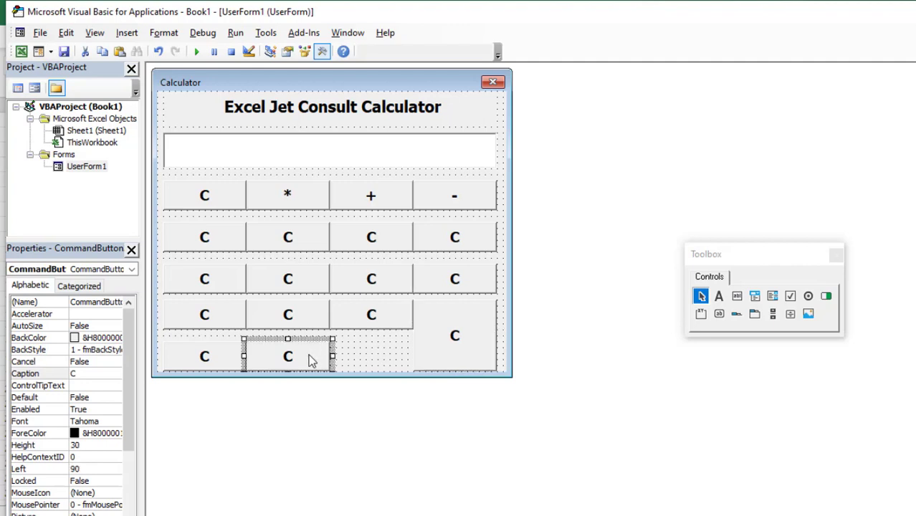
pyautogui.moveTo(321, 353); pyautogui.dragTo(402, 354)
pyautogui.click(212, 363)
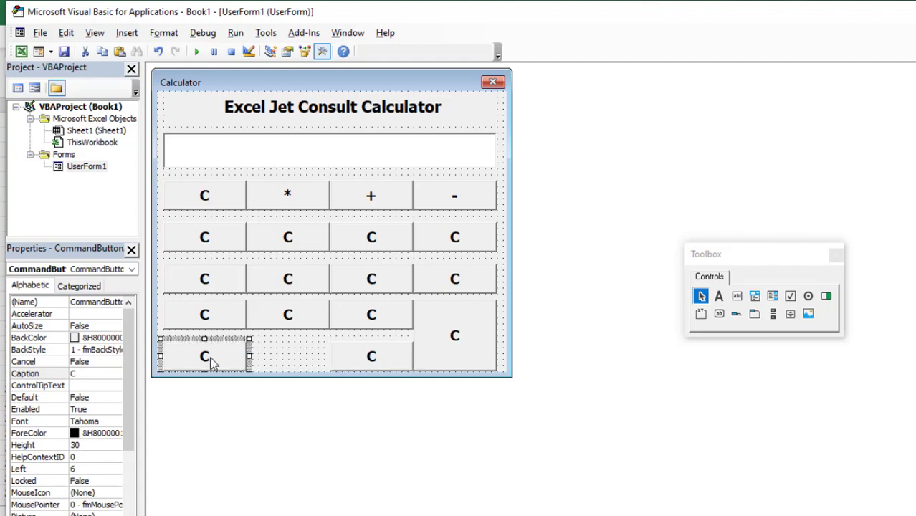
pyautogui.moveTo(249, 357); pyautogui.dragTo(330, 356)
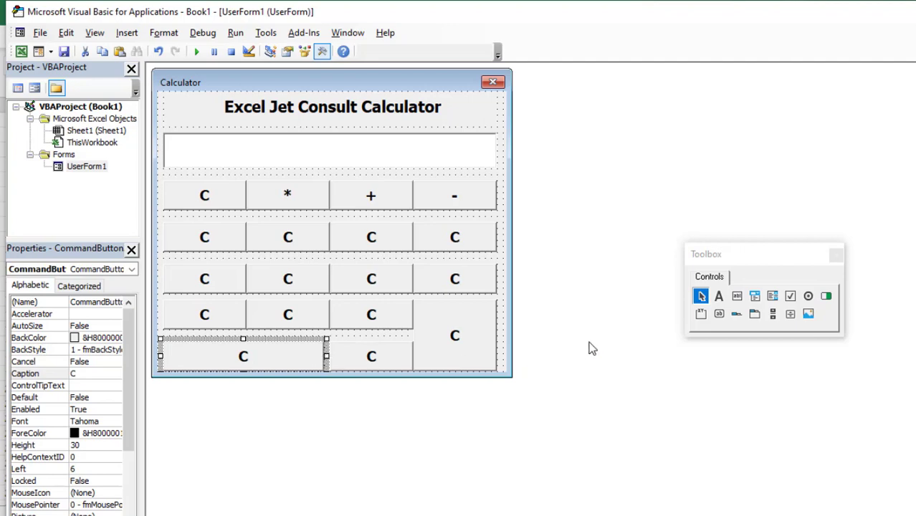
# Step: Compare with the reference calculator, caption the selected button 0, then edit the fourth-row buttons' captions
pyautogui.hotkey('alt', 'Tab')
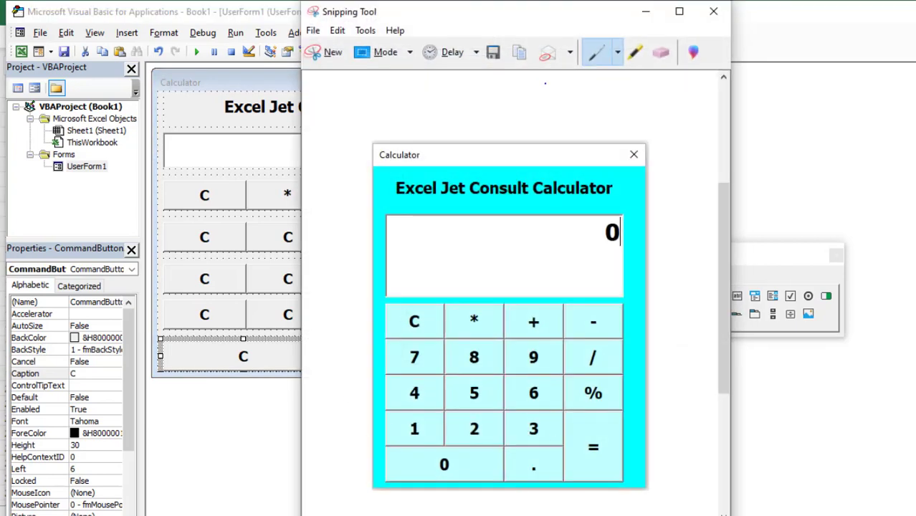
pyautogui.click(646, 13)
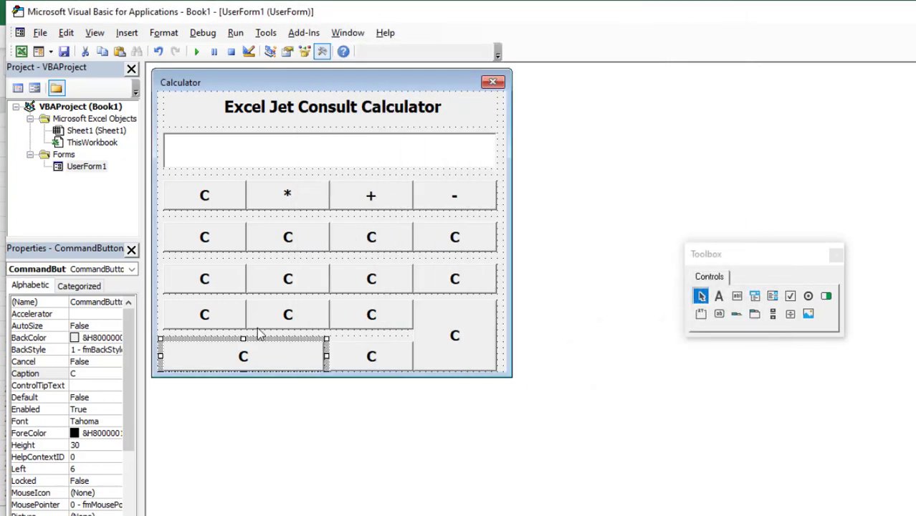
pyautogui.click(97, 374)
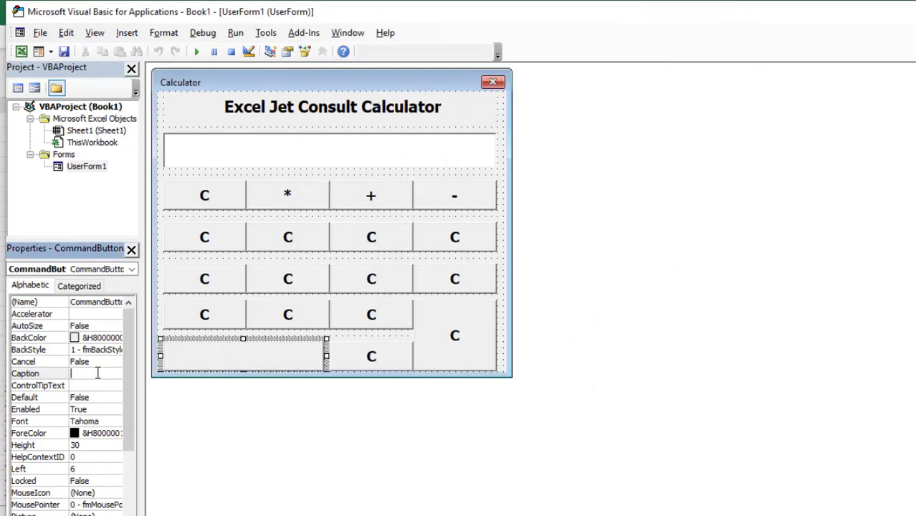
pyautogui.write('0')
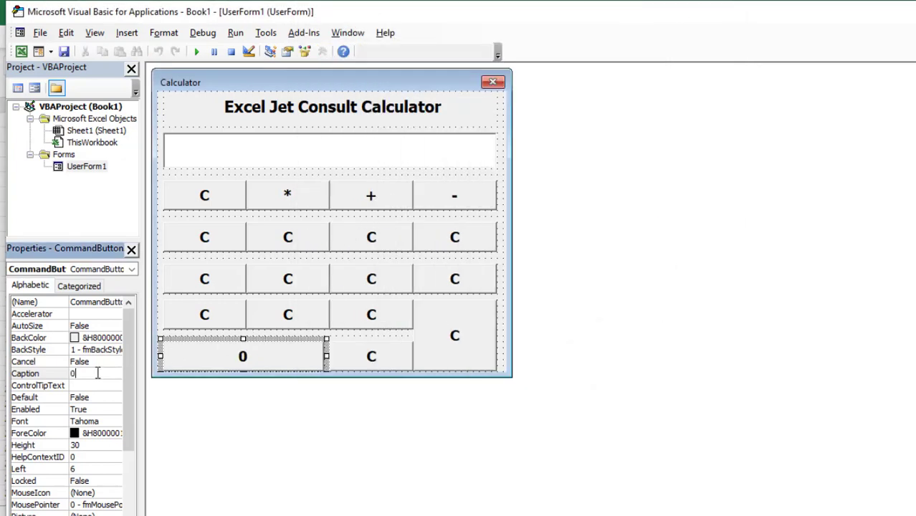
pyautogui.click(207, 322)
pyautogui.click(83, 375)
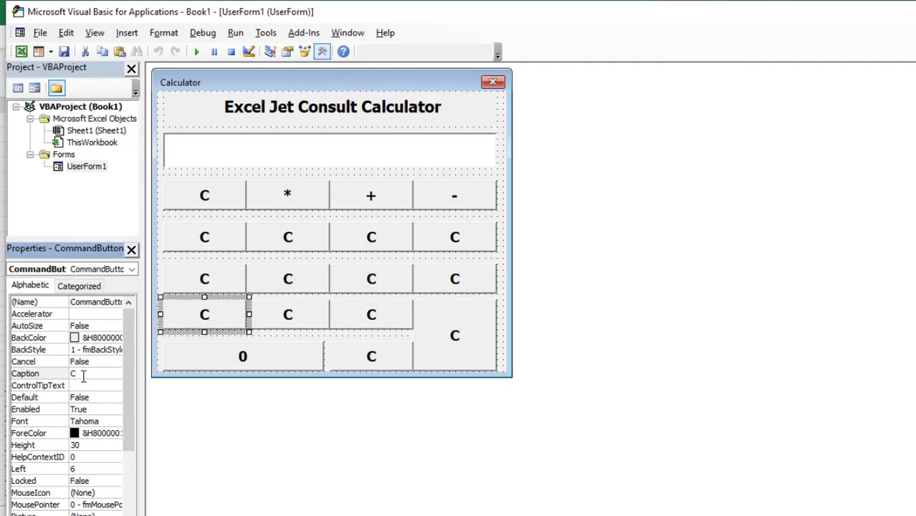
pyautogui.click(288, 317)
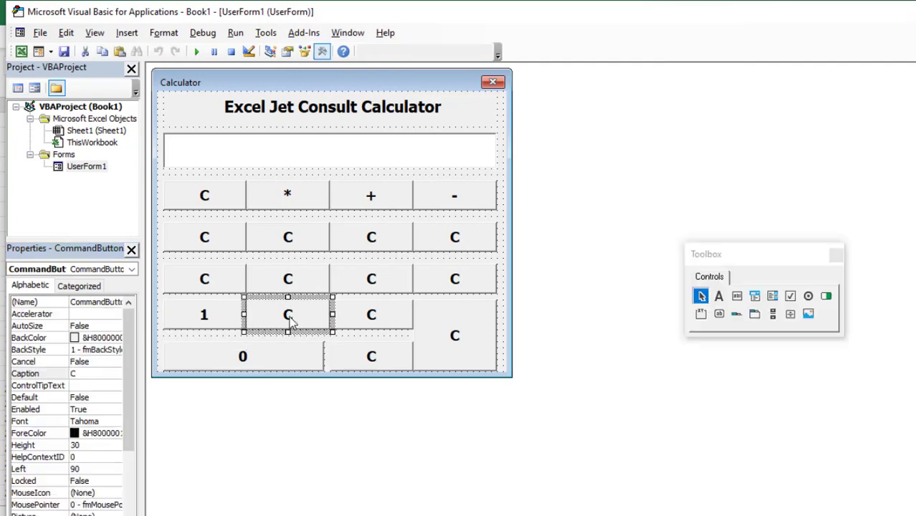
pyautogui.click(80, 375)
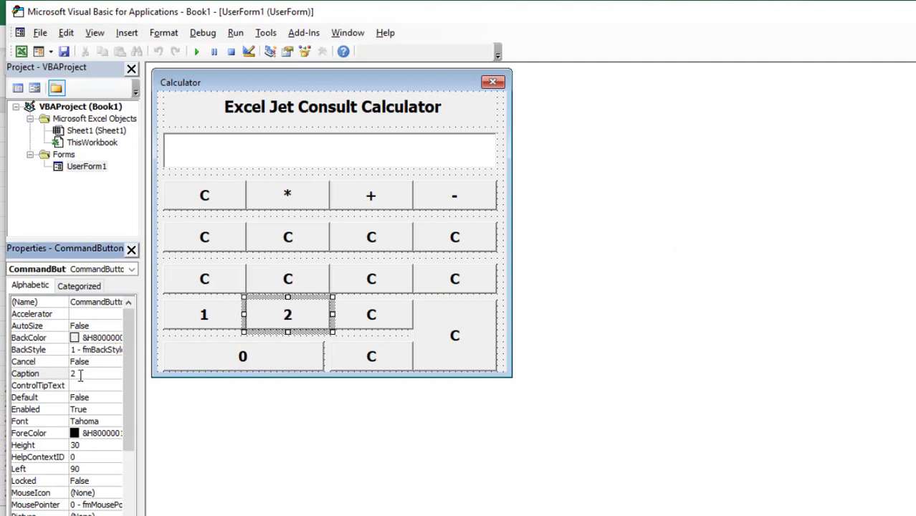
pyautogui.click(353, 328)
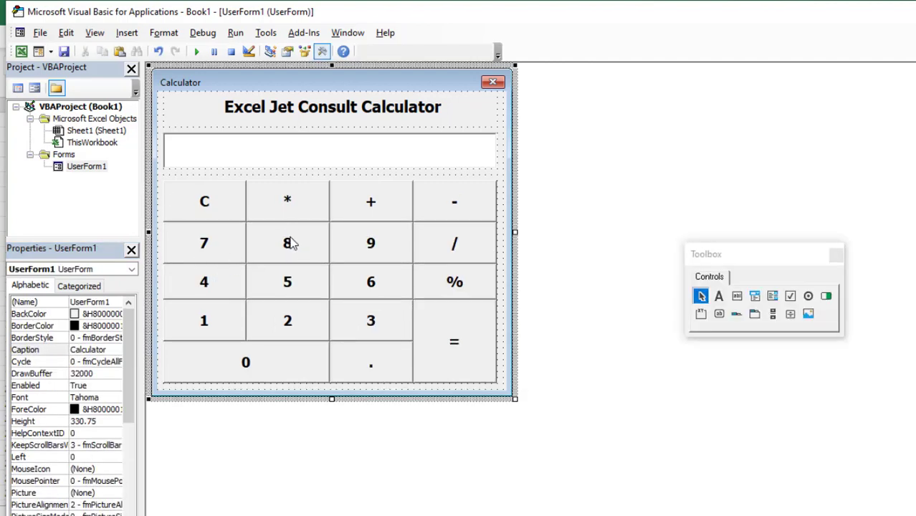
# Step: Raise the display box TextBox1's height from 36 to 45, then reselect the form
pyautogui.click(269, 153)
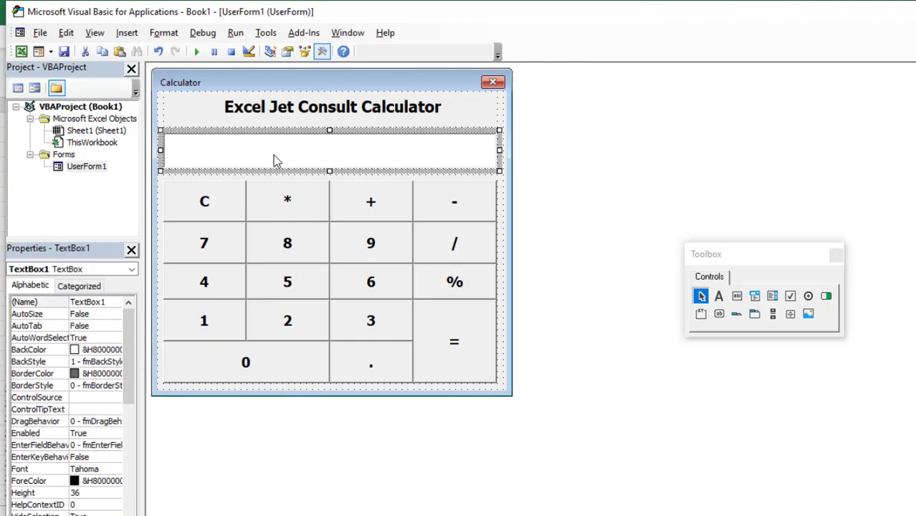
pyautogui.moveTo(329, 174); pyautogui.dragTo(329, 179)
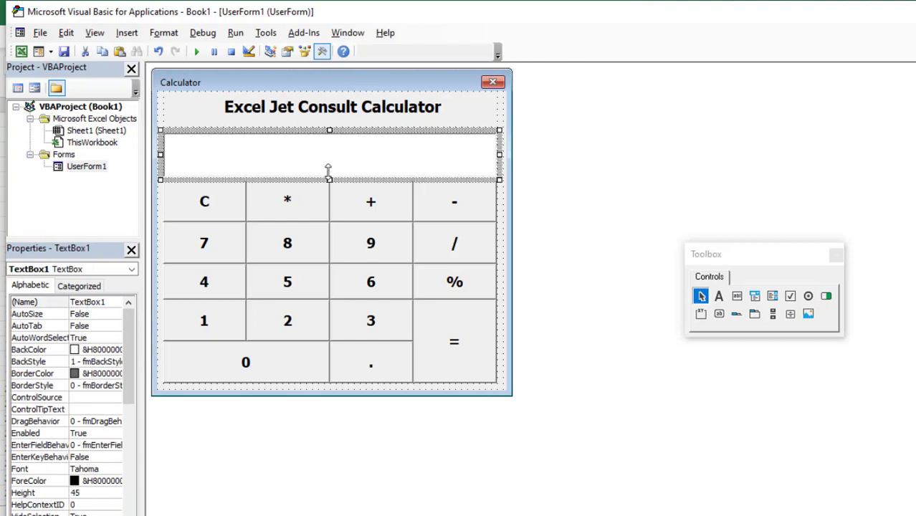
pyautogui.click(506, 221)
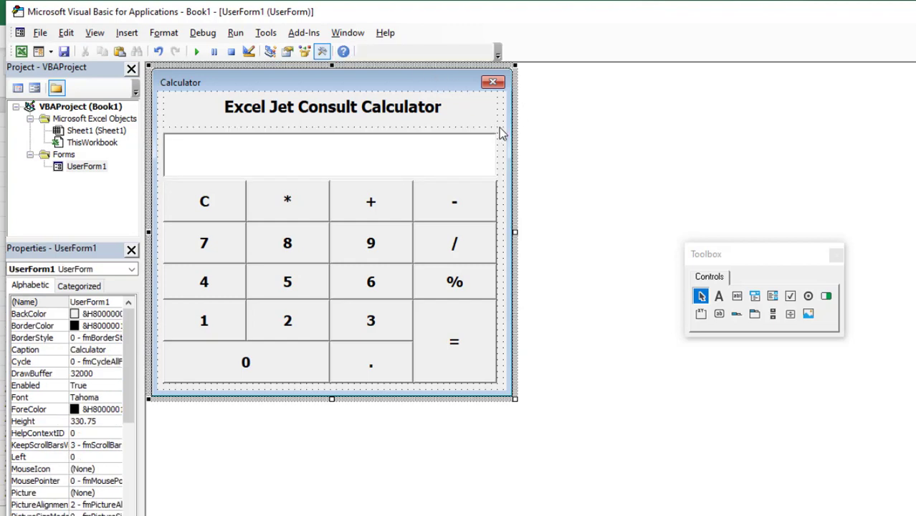
# Step: Set the UserForm's BackColor to cyan from the Palette
pyautogui.click(110, 319)
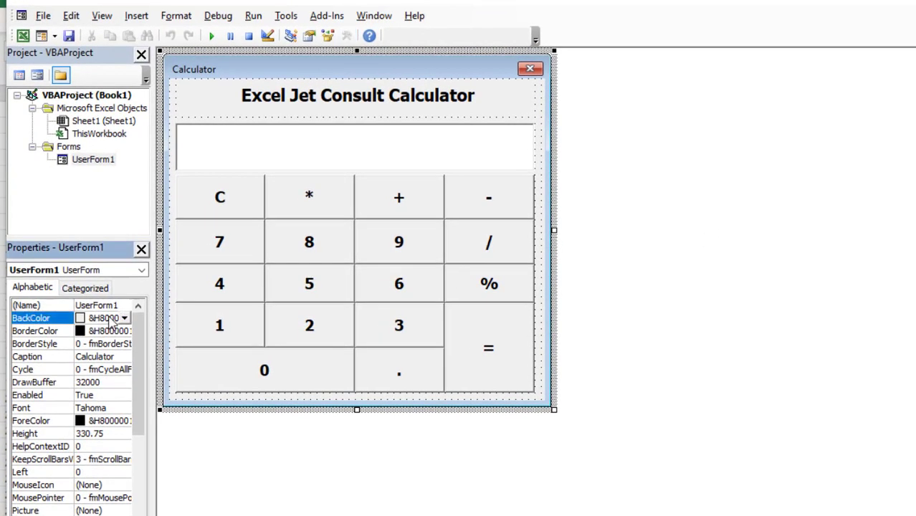
pyautogui.click(124, 317)
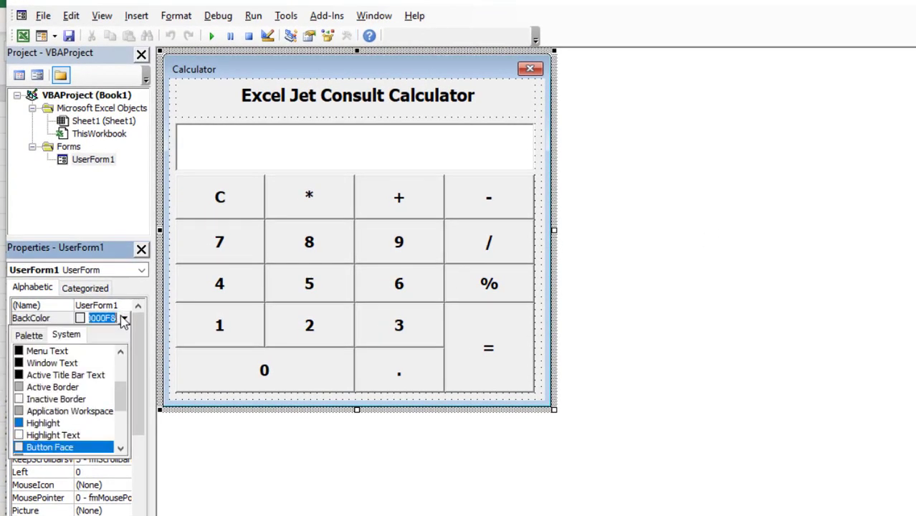
pyautogui.click(30, 336)
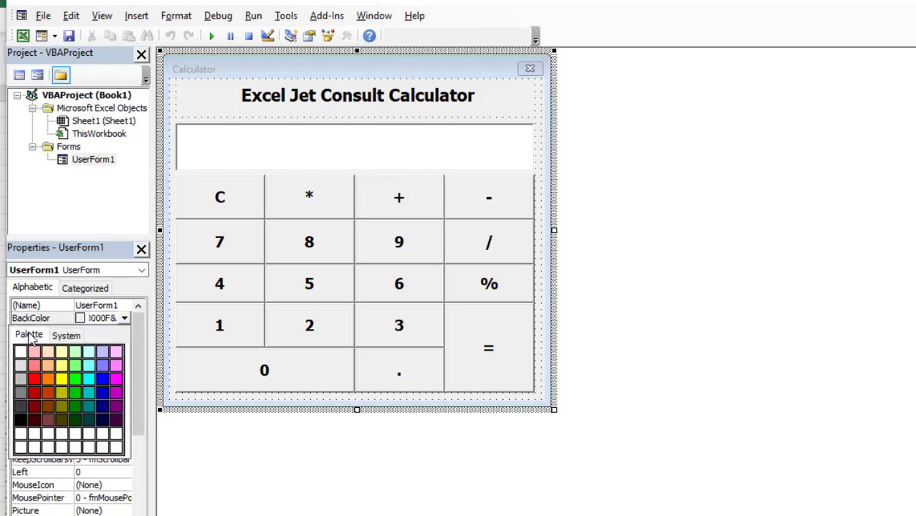
pyautogui.click(86, 384)
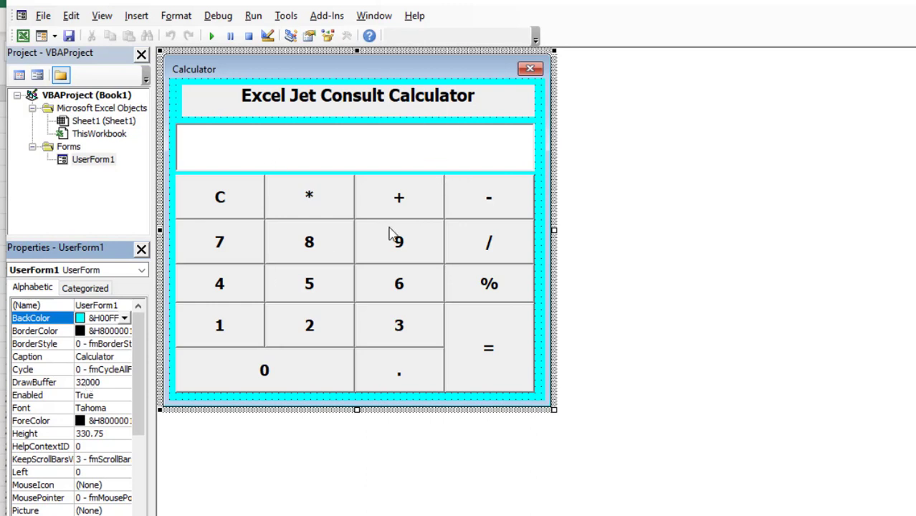
# Step: Select all the calculator buttons and give them a light cyan Palette BackColor
pyautogui.click(220, 206)
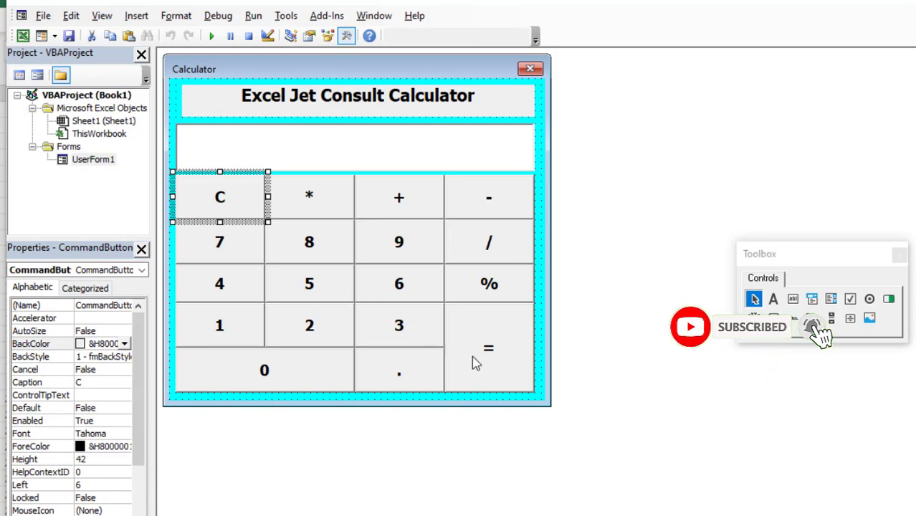
pyautogui.hotkey('ctrl', 'a')
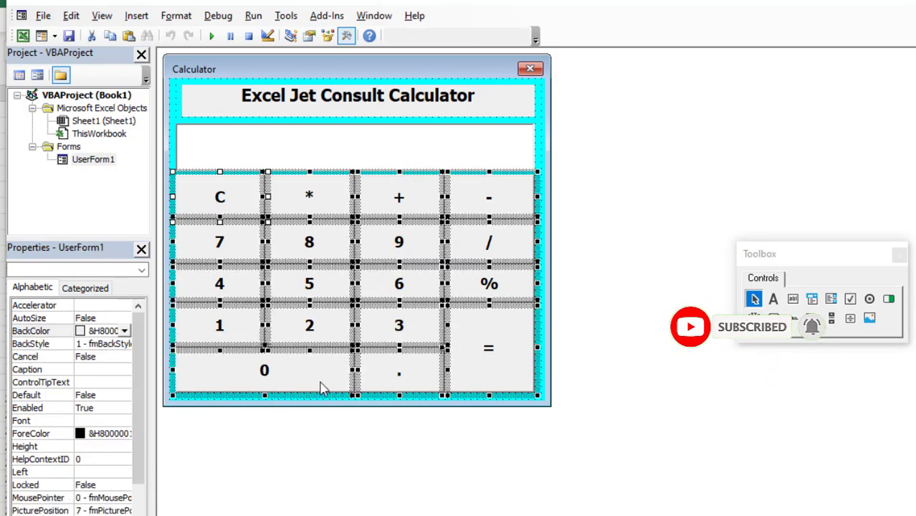
pyautogui.click(124, 331)
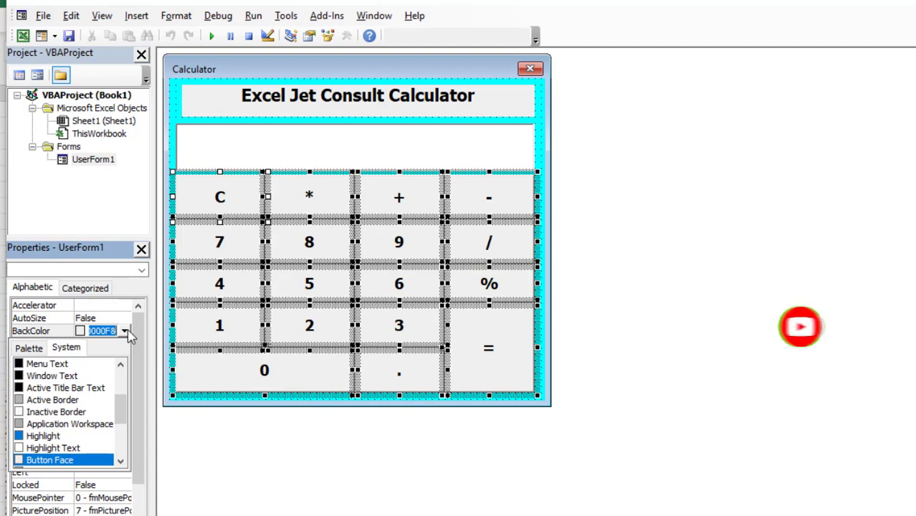
pyautogui.click(30, 349)
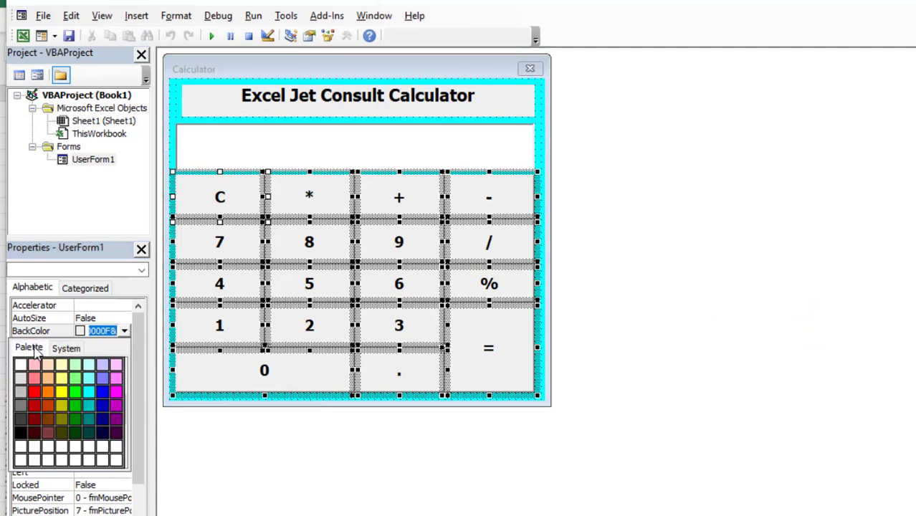
pyautogui.click(89, 364)
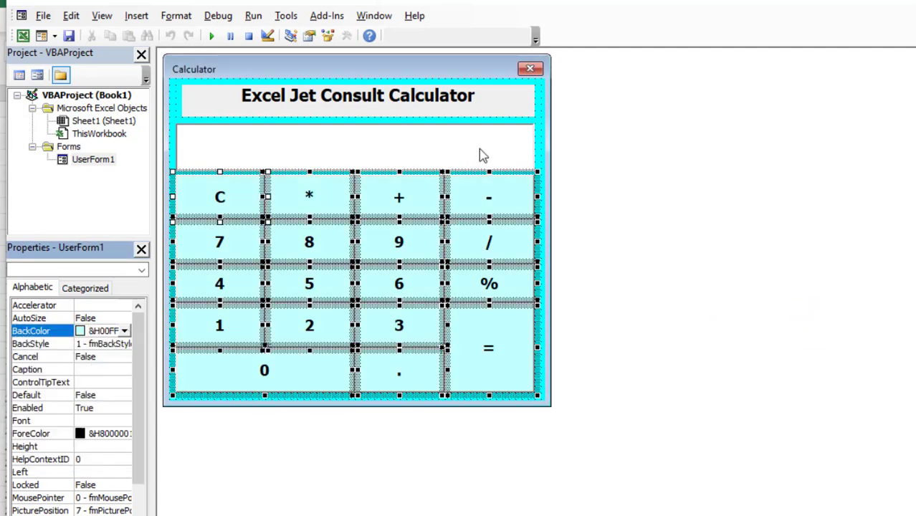
# Step: Give the title label Label1 a cyan BackColor, then reselect the form
pyautogui.click(475, 110)
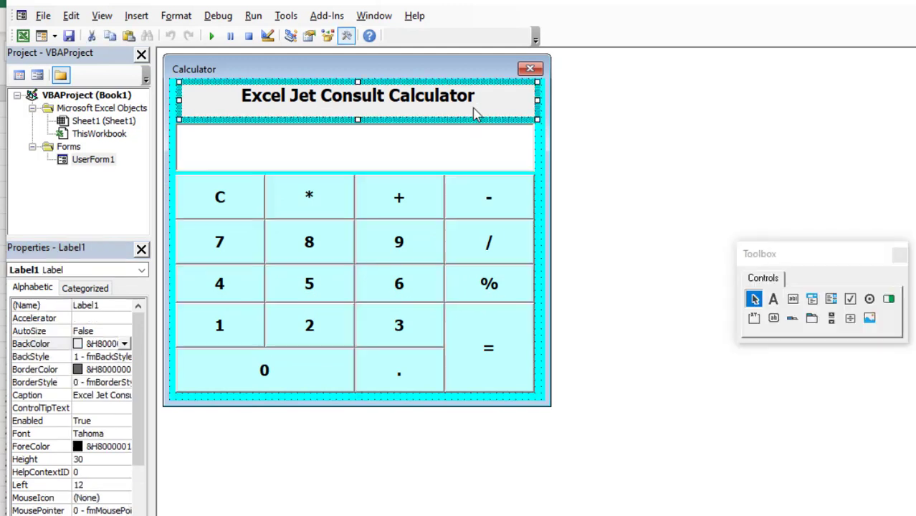
pyautogui.click(124, 343)
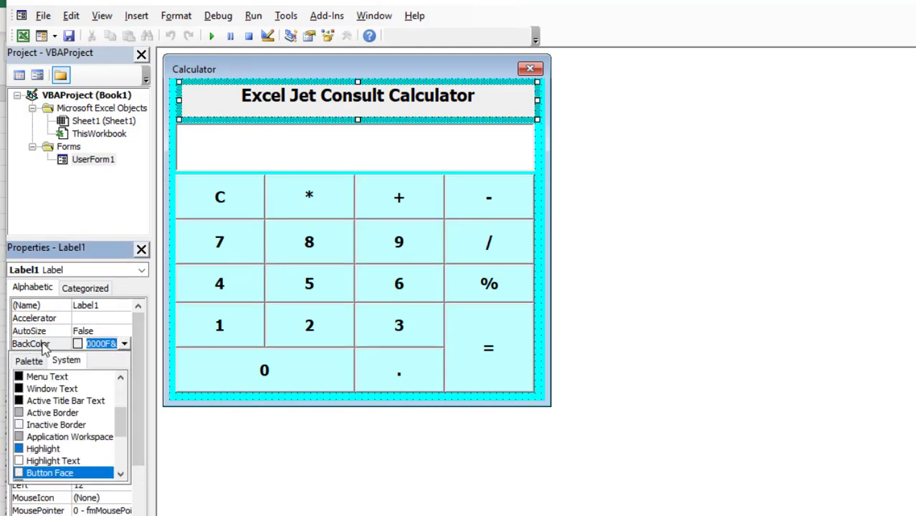
pyautogui.click(33, 361)
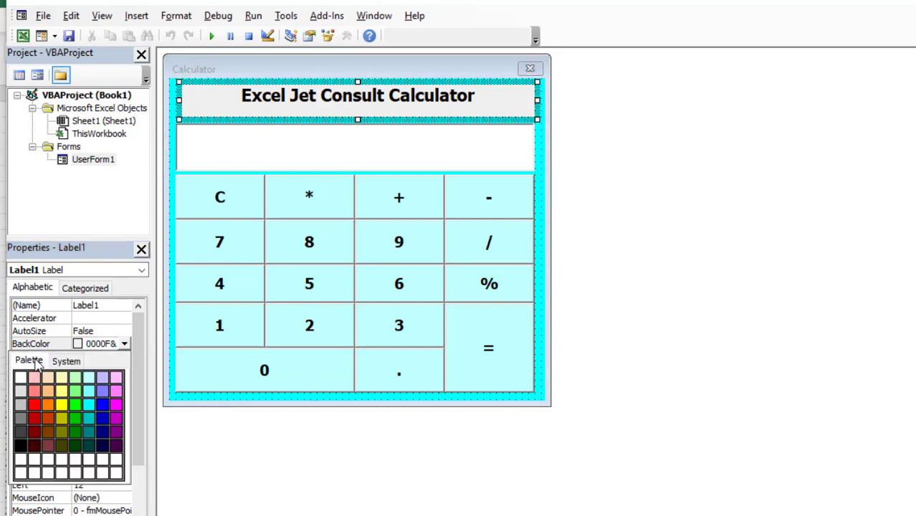
pyautogui.click(88, 405)
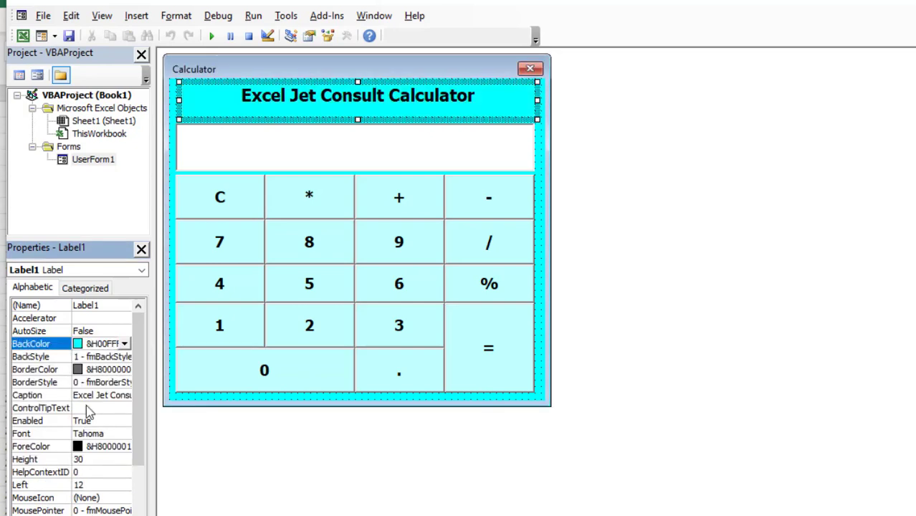
pyautogui.click(542, 164)
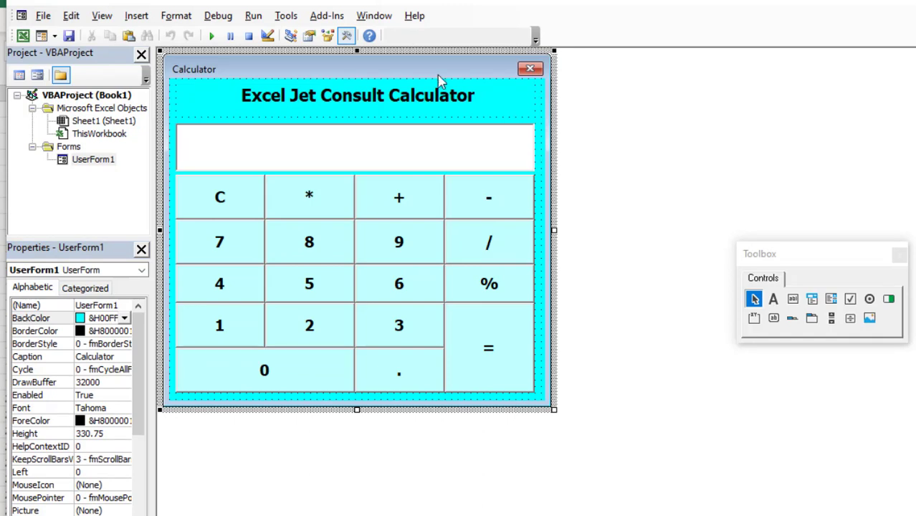
# Step: Run the Calculator UserForm so it appears over the Excel worksheet
pyautogui.click(213, 36)
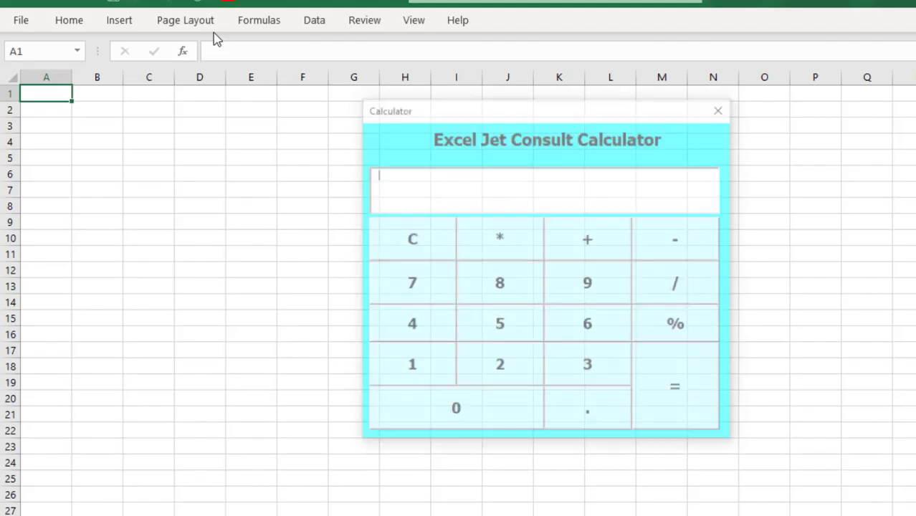